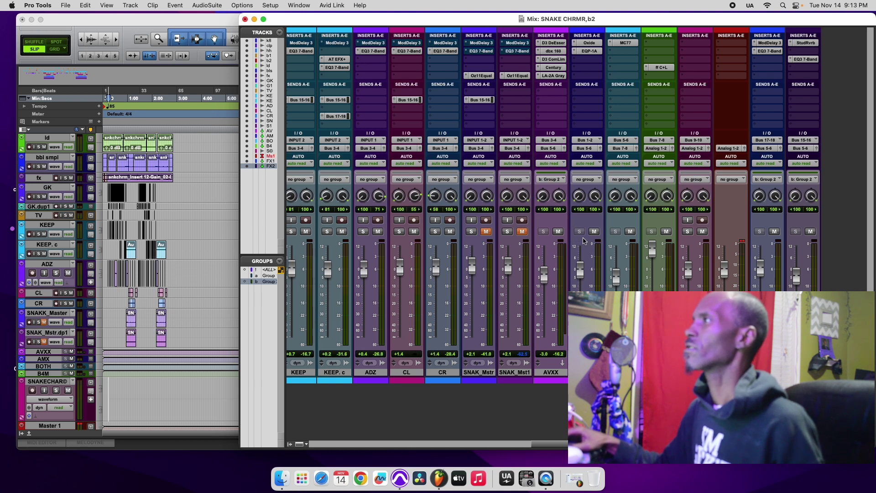
- Play the session and mute the AMX bus to hear the vocals without it
{"action": "key", "text": "space"}
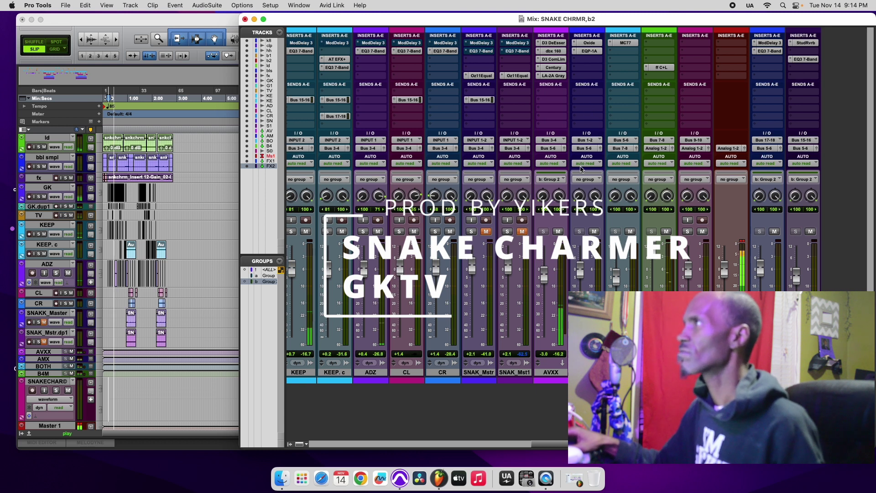
{"action": "left_click", "coordinate": [594, 231]}
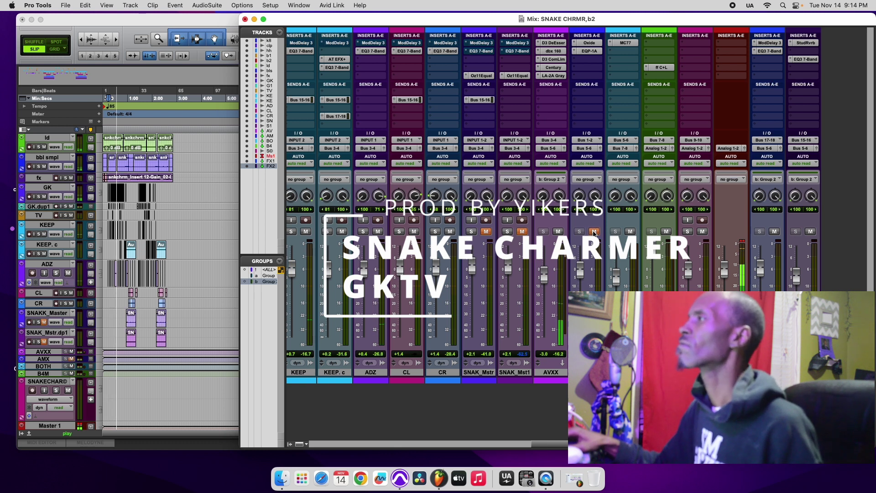
- Open the De-Esser and dbx 160 inserts on the AVXX vocal bus to view their settings
{"action": "left_click", "coordinate": [555, 43]}
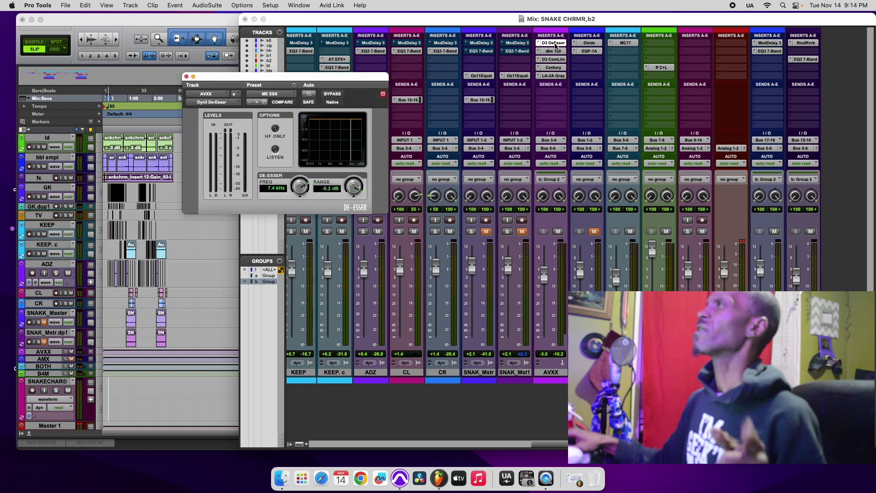
{"action": "left_click", "coordinate": [555, 43]}
{"action": "left_click", "coordinate": [554, 51]}
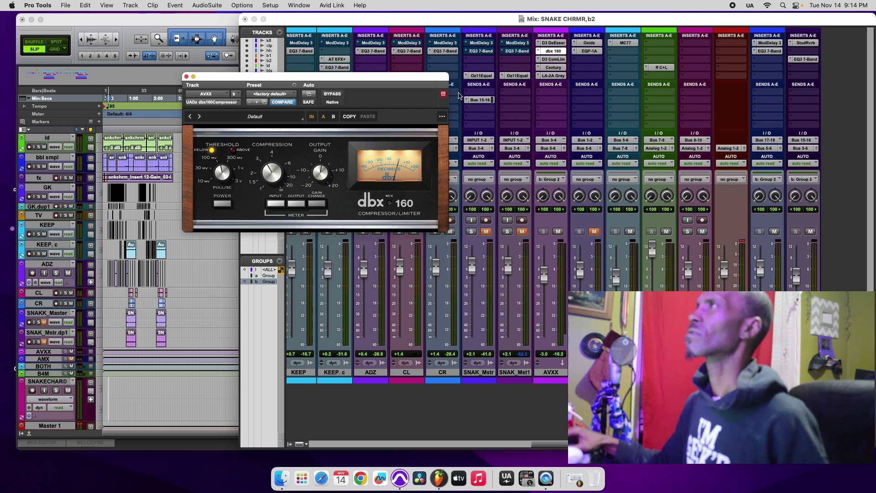
- Bypass the LA-2A Gray, Century, Dyn3 Compressor/Limiter and dbx 160 inserts on the AVXX bus
{"action": "left_click", "coordinate": [554, 76]}
{"action": "left_click", "coordinate": [336, 94]}
{"action": "left_click_drag", "start_coordinate": [439, 83], "coordinate": [456, 134]}
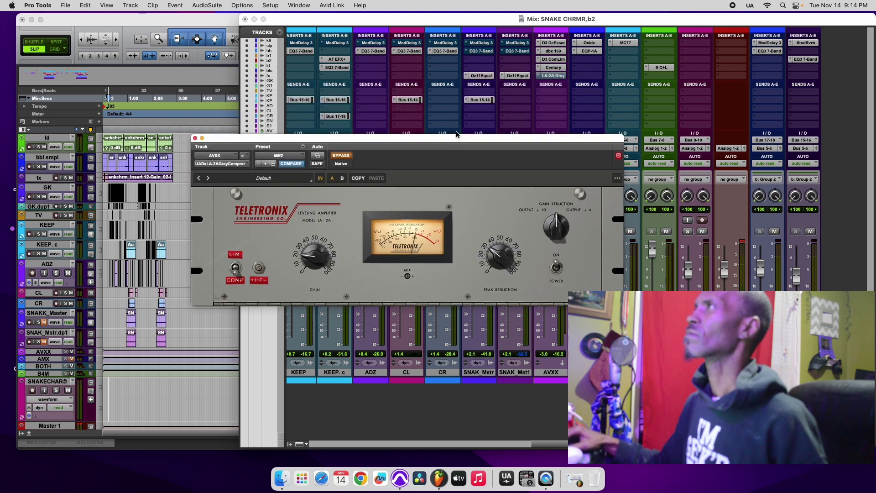
{"action": "left_click", "coordinate": [553, 68]}
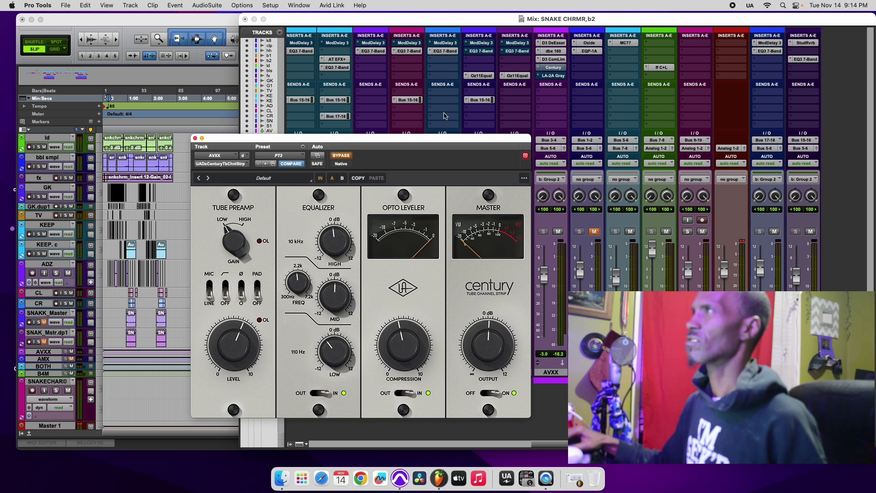
{"action": "left_click", "coordinate": [553, 59]}
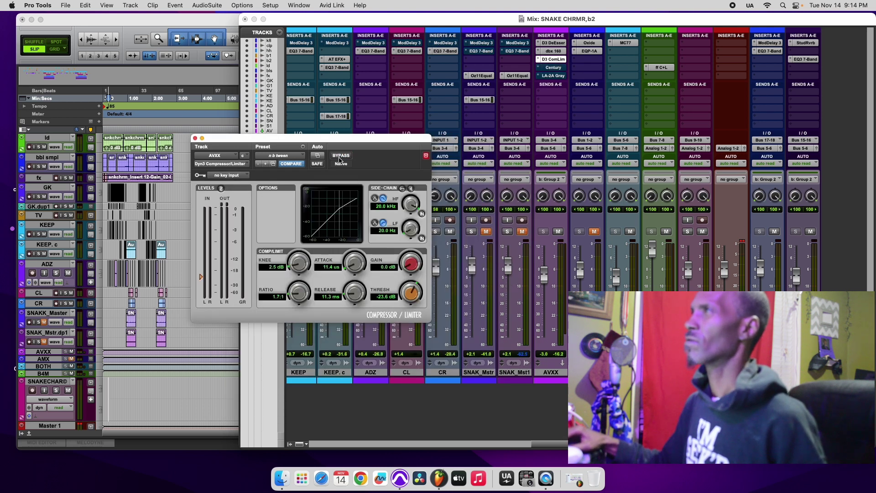
{"action": "left_click", "coordinate": [341, 156]}
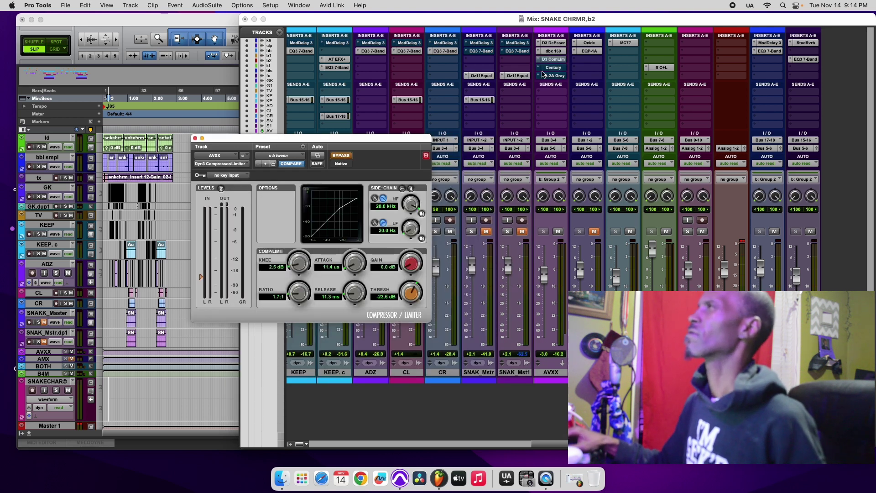
{"action": "left_click", "coordinate": [554, 51]}
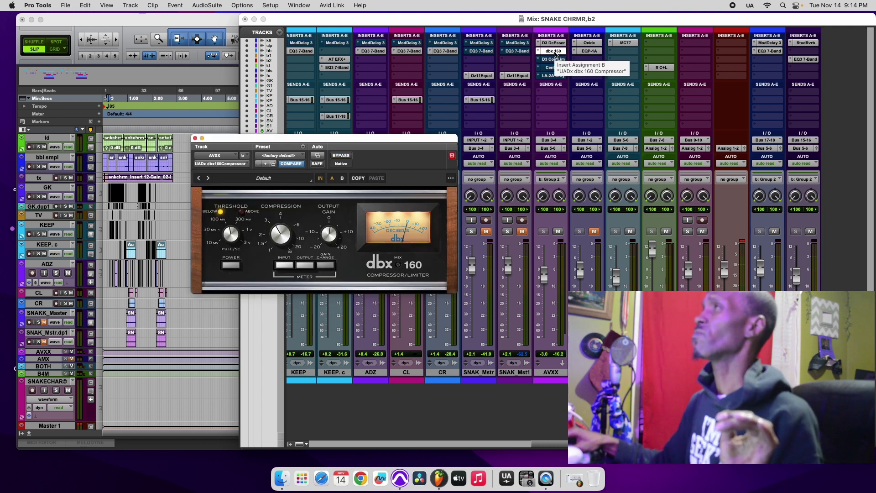
{"action": "left_click", "coordinate": [346, 156]}
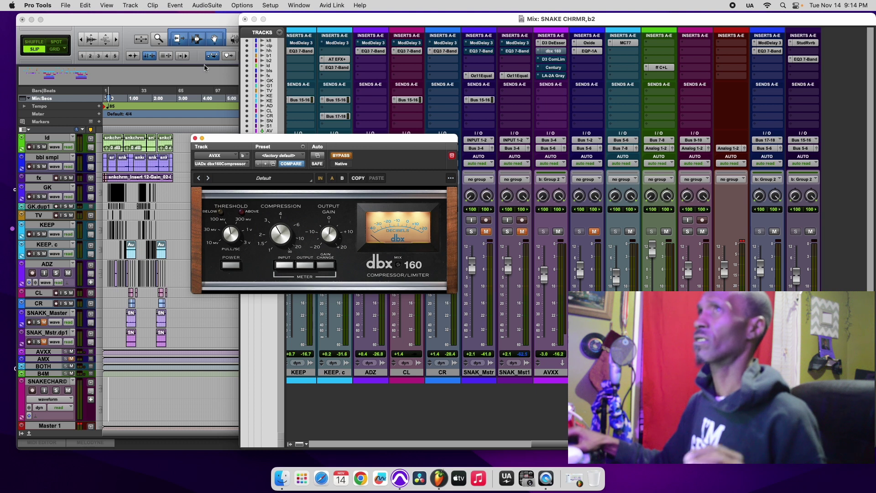
- Save the session, check the track arrangement in the Edit window and return to the Mix window
{"action": "left_click", "coordinate": [65, 6]}
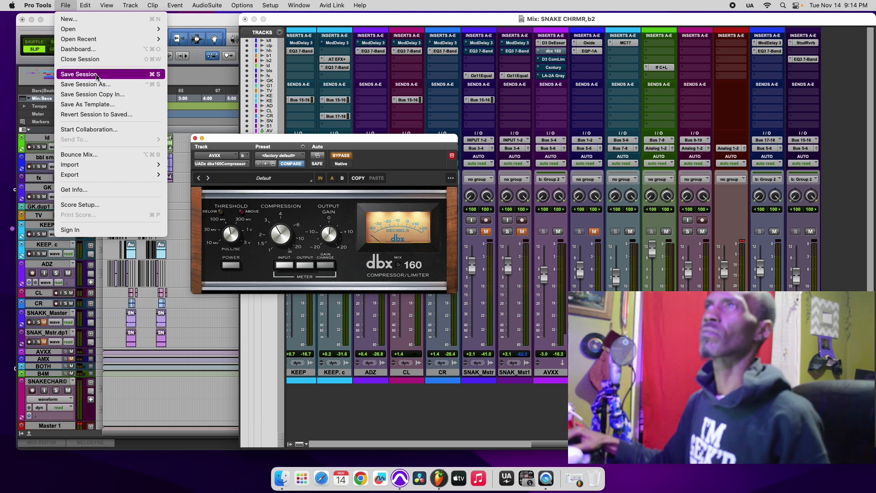
{"action": "left_click", "coordinate": [79, 74]}
{"action": "left_click", "coordinate": [66, 6]}
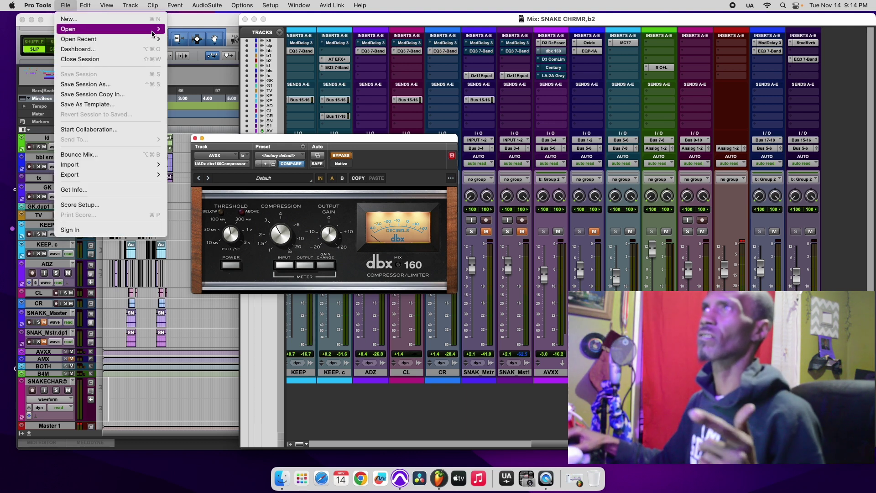
{"action": "left_click", "coordinate": [234, 17]}
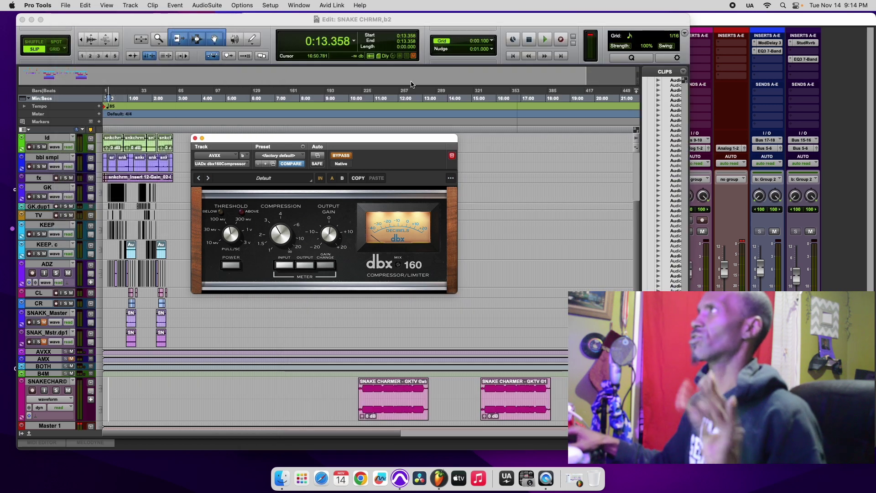
{"action": "left_click", "coordinate": [726, 25]}
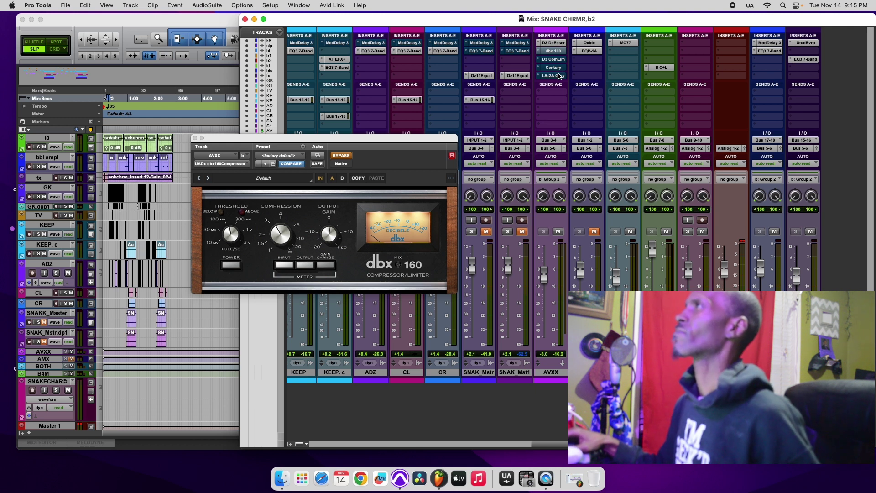
- Start playback and take the dbx 160 on AVXX out of bypass to hear its compression
{"action": "key", "text": "space"}
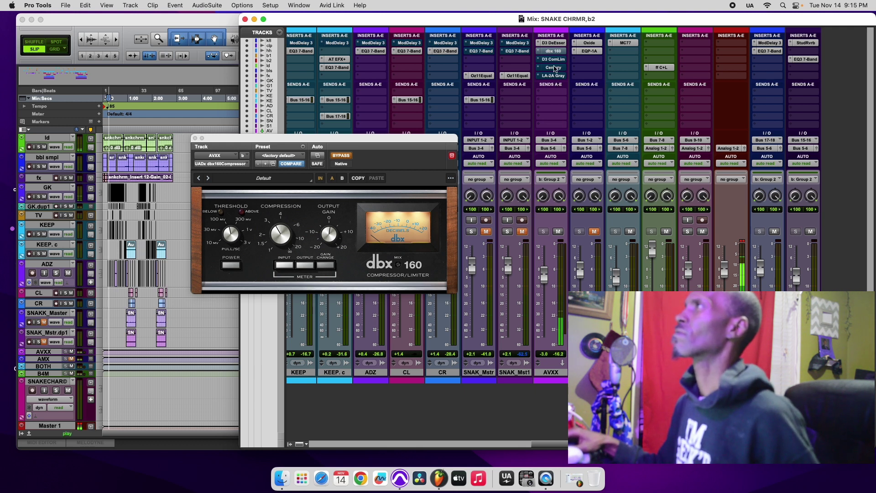
{"action": "left_click", "coordinate": [559, 53]}
{"action": "left_click", "coordinate": [560, 54]}
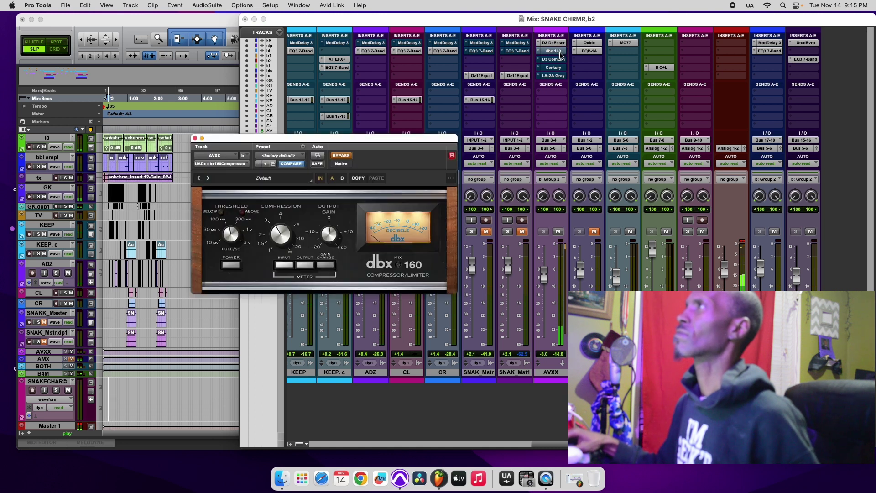
{"action": "left_click", "coordinate": [343, 156]}
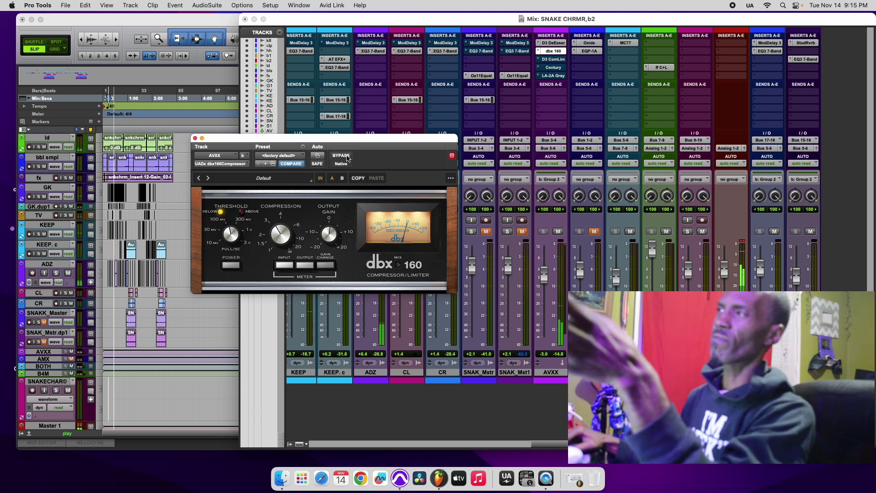
- Take the Dyn3 Compressor/Limiter on AVXX out of bypass during playback, and stop the transport
{"action": "left_click", "coordinate": [554, 60]}
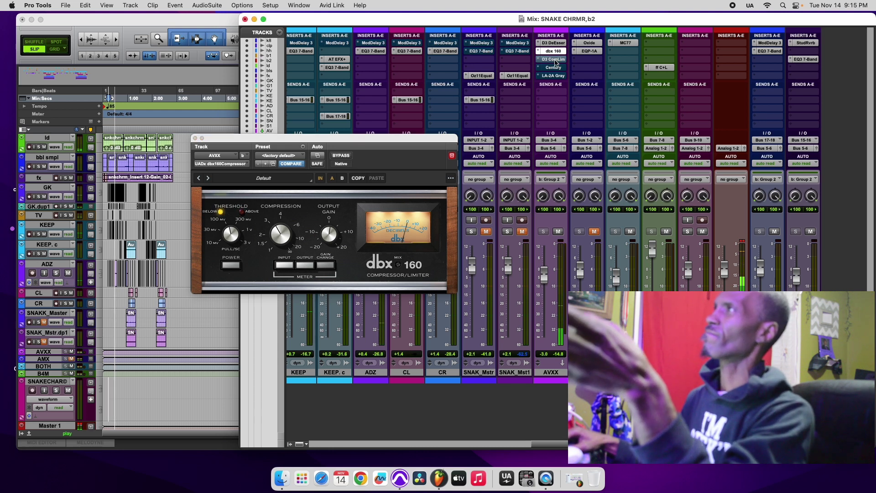
{"action": "left_click", "coordinate": [342, 156]}
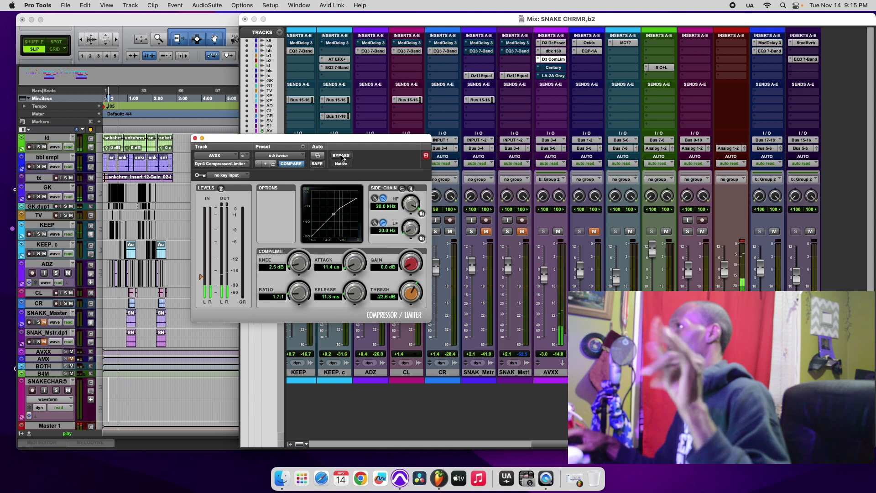
{"action": "key", "text": "space"}
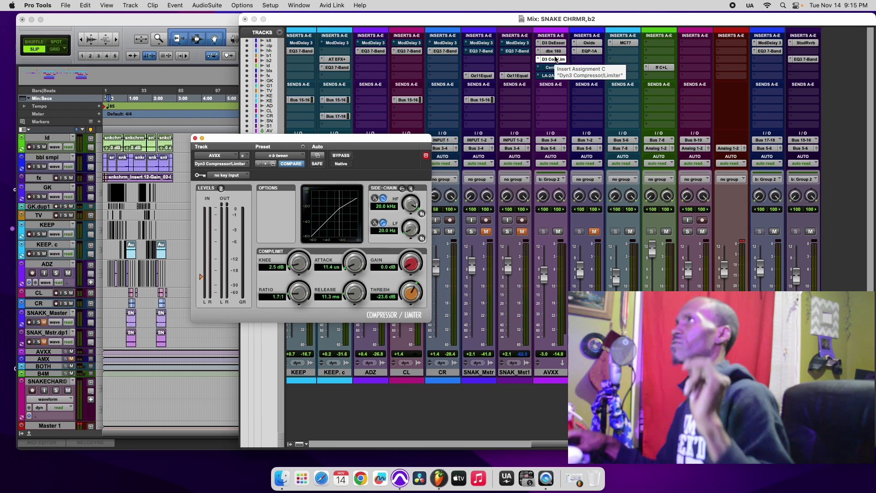
- Take the Century channel strip on AVXX out of bypass, audition it and close its window
{"action": "left_click", "coordinate": [553, 68]}
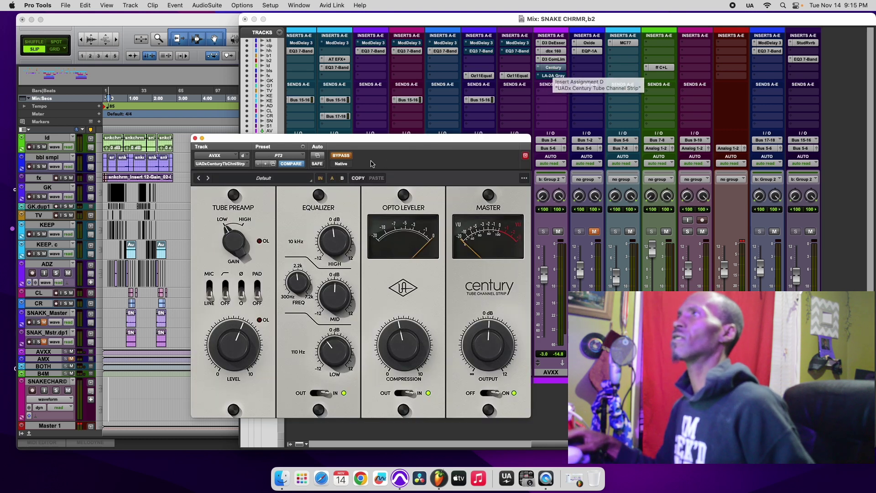
{"action": "left_click_drag", "start_coordinate": [407, 142], "coordinate": [445, 98]}
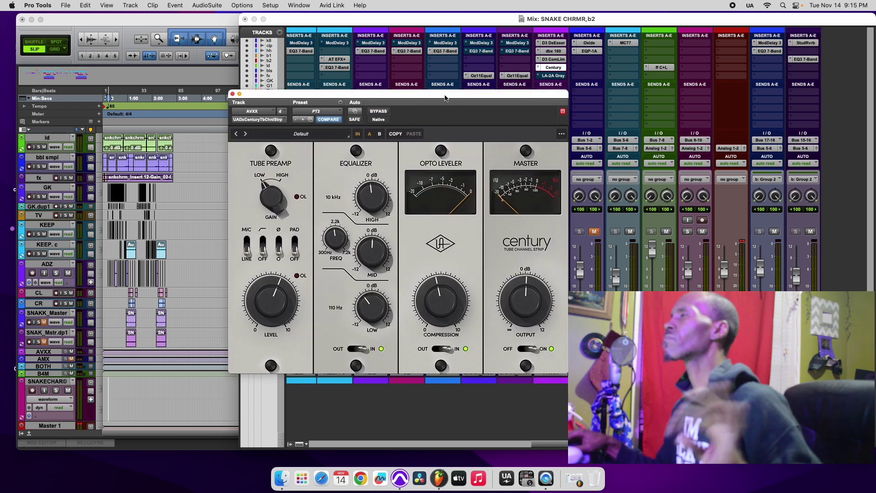
{"action": "key", "text": "space"}
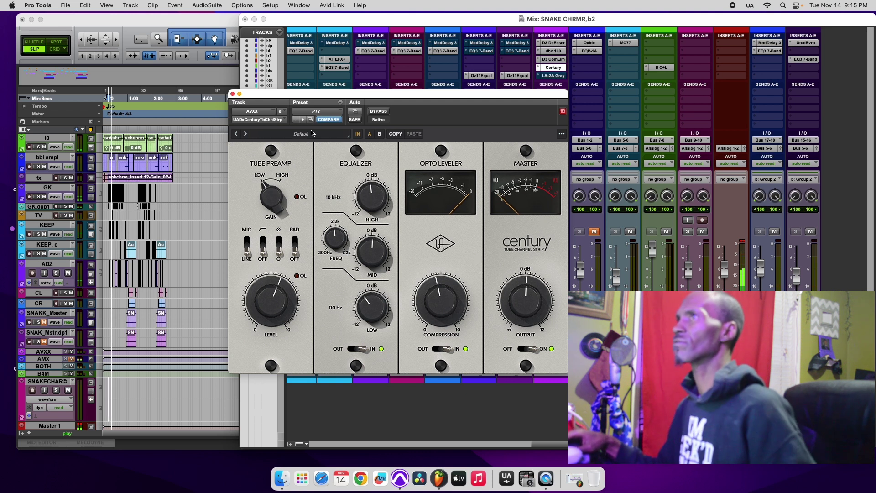
{"action": "key", "text": "space"}
{"action": "left_click", "coordinate": [232, 94]}
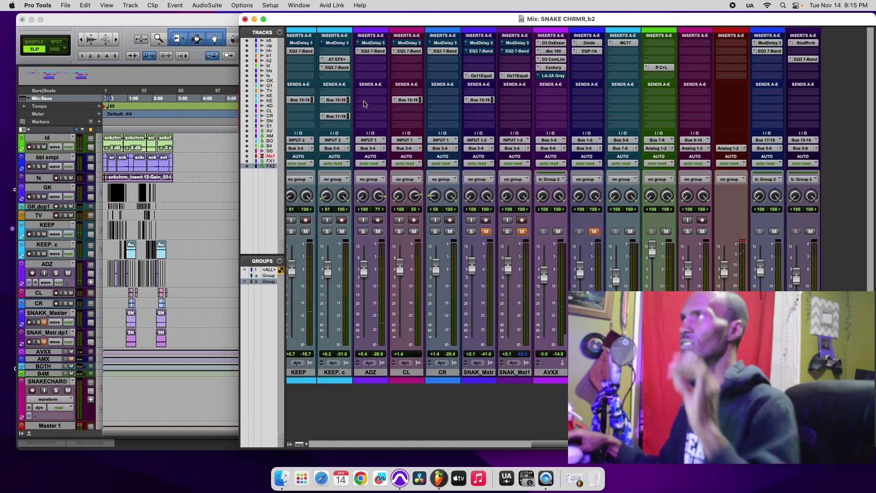
- Play the vocals and toggle the bypass of the LA-2A Gray on AVXX to compare the sound
{"action": "left_click", "coordinate": [553, 76]}
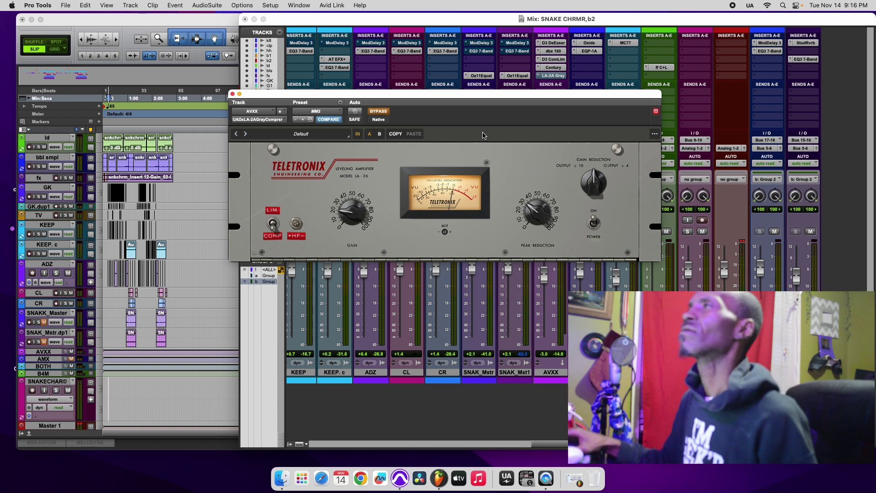
{"action": "key", "text": "space"}
{"action": "left_click", "coordinate": [378, 113]}
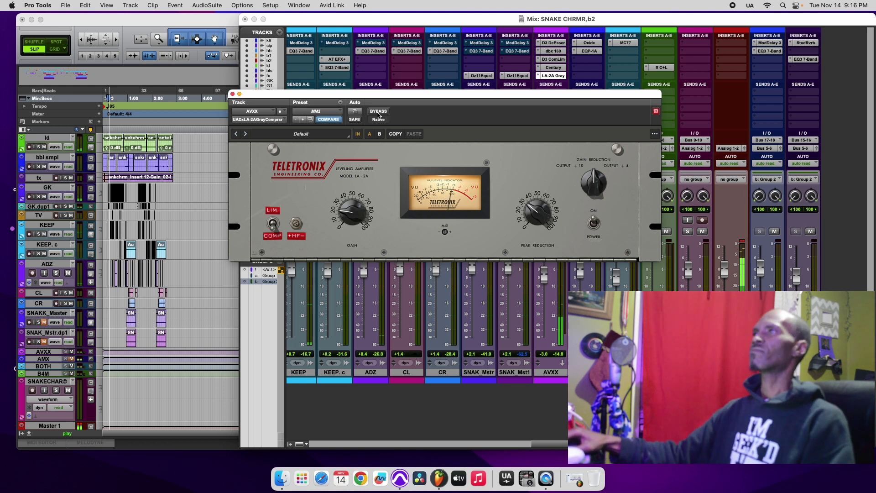
{"action": "left_click", "coordinate": [378, 113]}
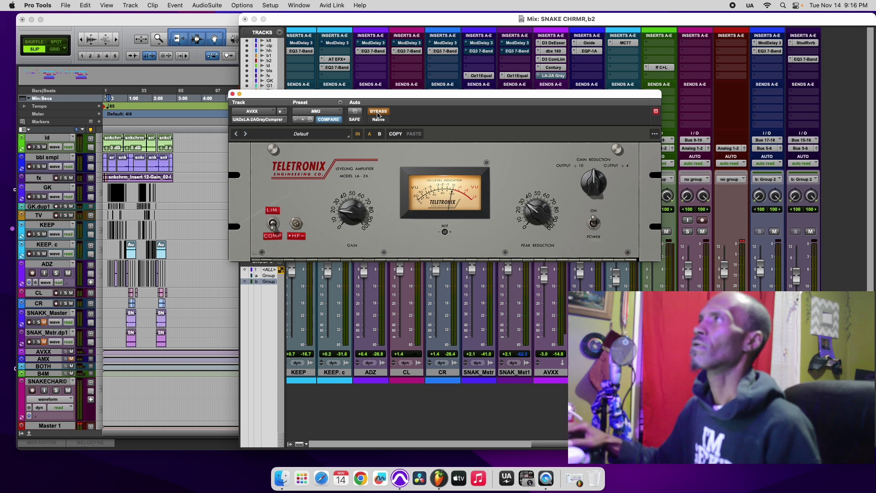
{"action": "left_click", "coordinate": [378, 111]}
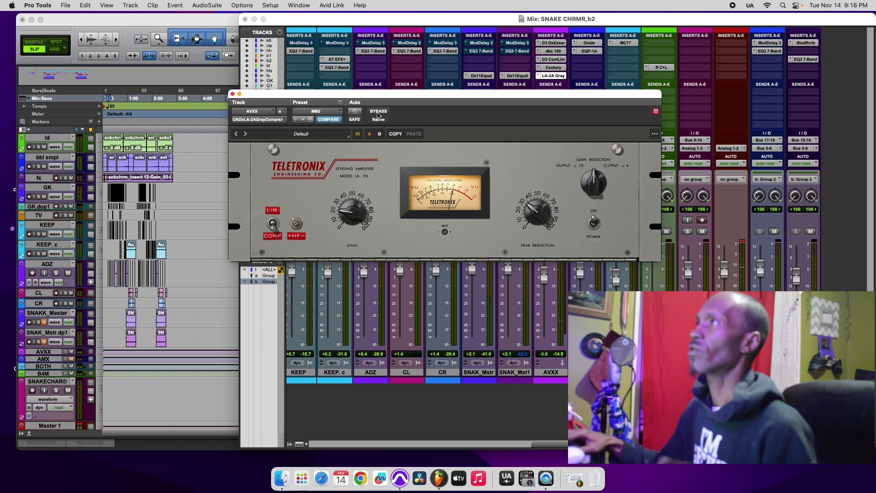
- Remove the Century channel strip and the Dyn3 Compressor/Limiter from the AVXX inserts
{"action": "left_click", "coordinate": [553, 67]}
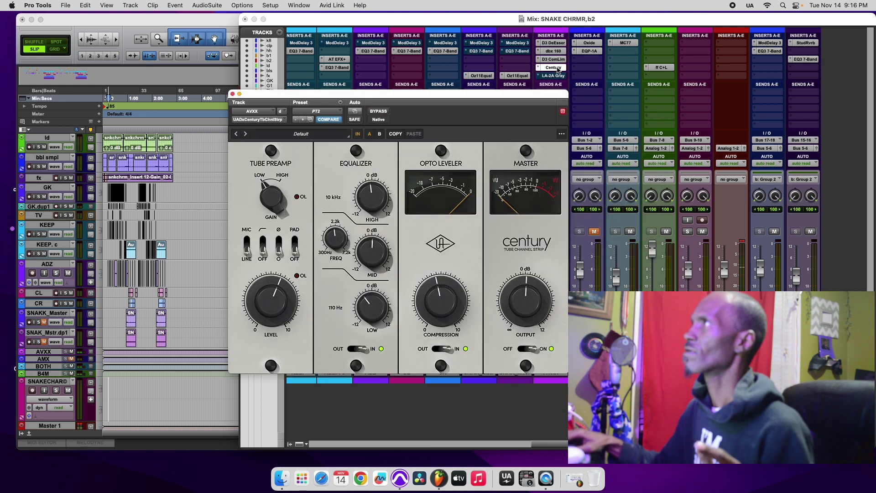
{"action": "left_click", "coordinate": [232, 94]}
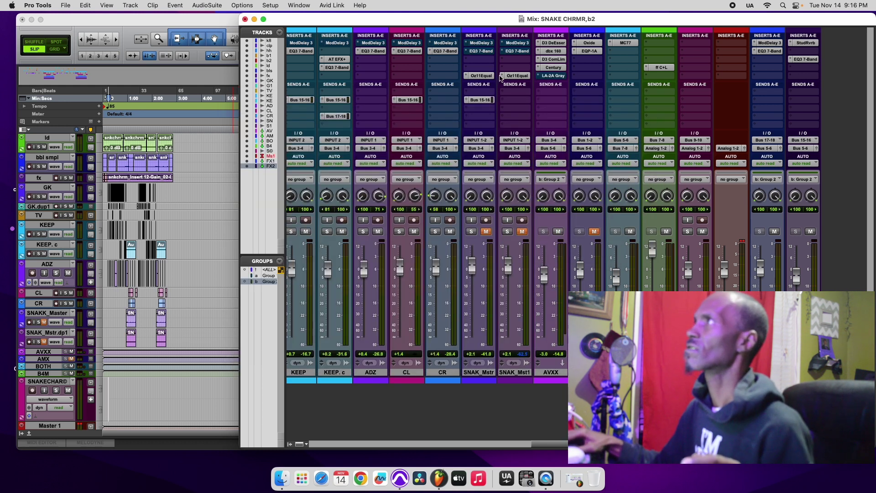
{"action": "left_click", "coordinate": [539, 68]}
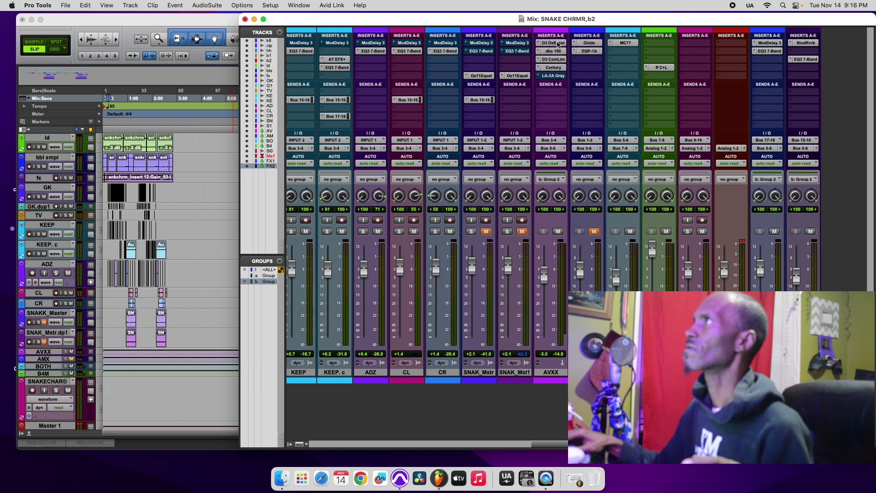
{"action": "left_click", "coordinate": [550, 60]}
{"action": "left_click", "coordinate": [550, 59]}
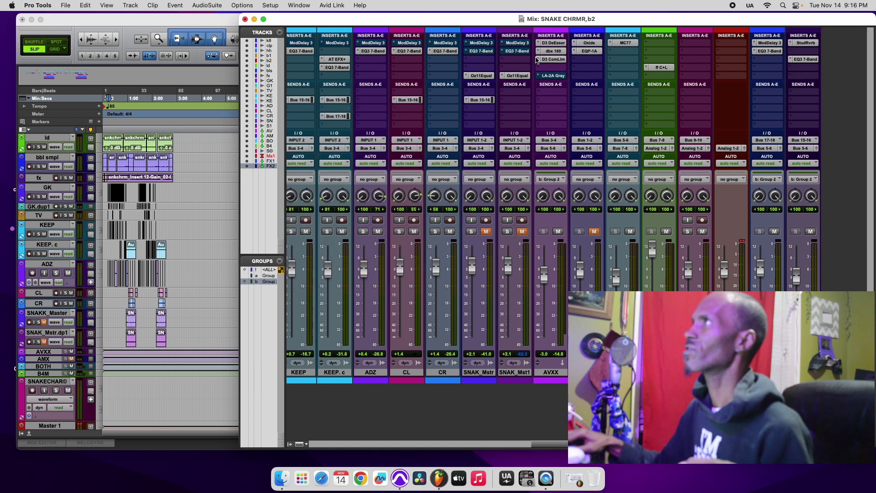
{"action": "left_click", "coordinate": [539, 62]}
{"action": "left_click", "coordinate": [555, 30]}
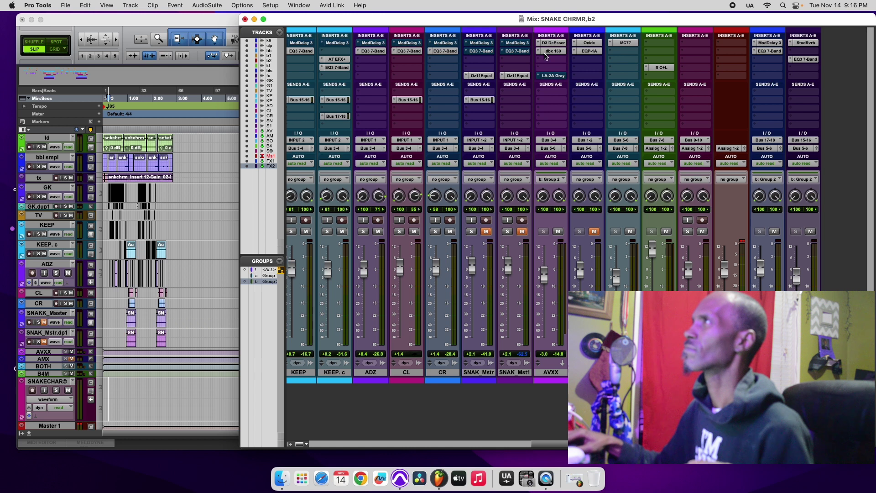
- Remove the dbx 160 compressor from the AVXX inserts and save the session
{"action": "left_click", "coordinate": [550, 52]}
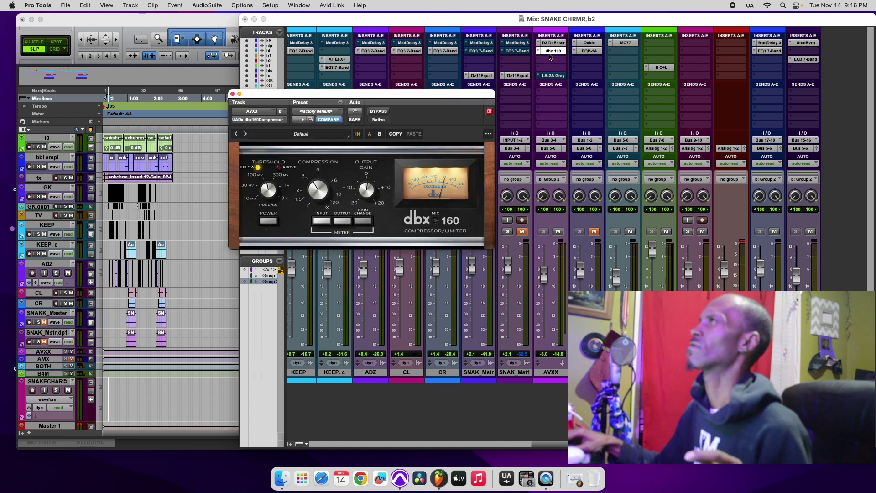
{"action": "left_click", "coordinate": [552, 53]}
{"action": "left_click", "coordinate": [537, 52]}
{"action": "left_click", "coordinate": [556, 21]}
{"action": "left_click", "coordinate": [65, 5]}
{"action": "left_click", "coordinate": [82, 75]}
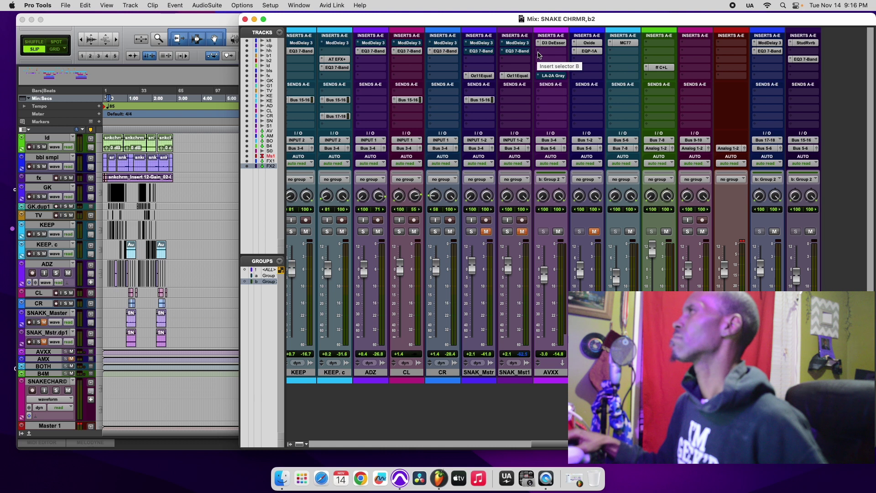
- Insert the stereo UADx Distressor in AVXX's second insert slot and load its G K EVEN preset
{"action": "left_click", "coordinate": [539, 56]}
{"action": "mouse_move", "coordinate": [589, 52]}
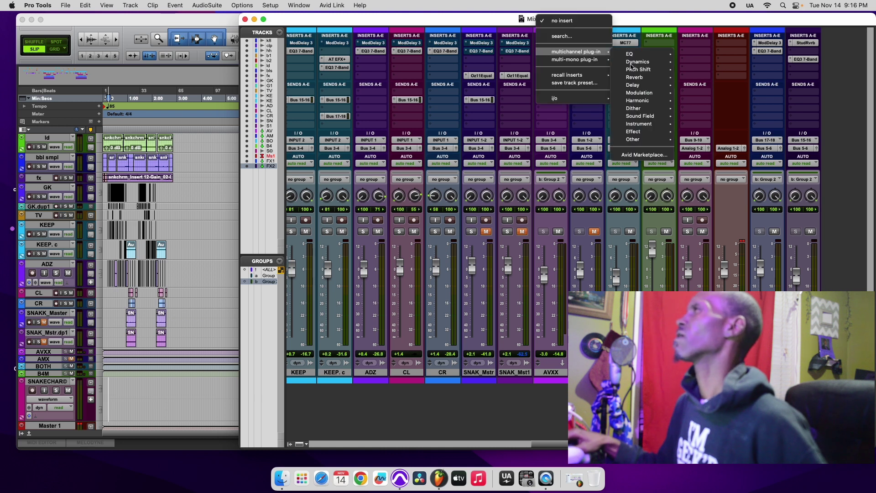
{"action": "mouse_move", "coordinate": [648, 62]}
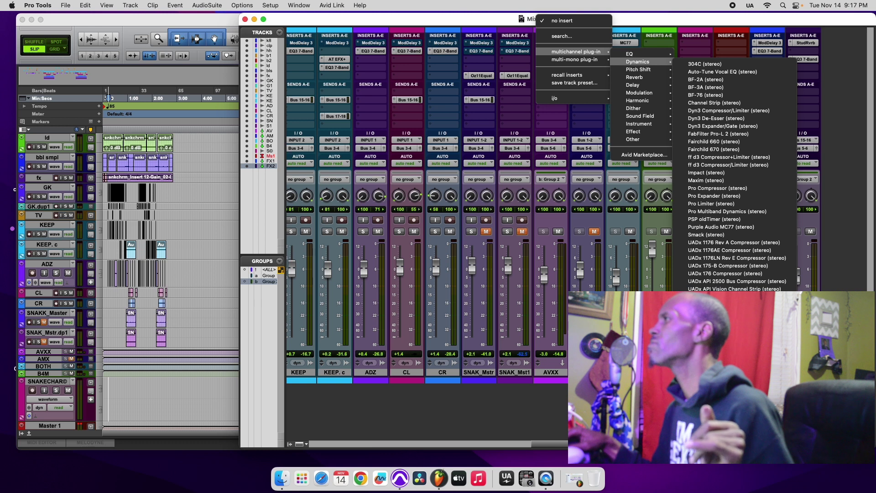
{"action": "left_click", "coordinate": [735, 305]}
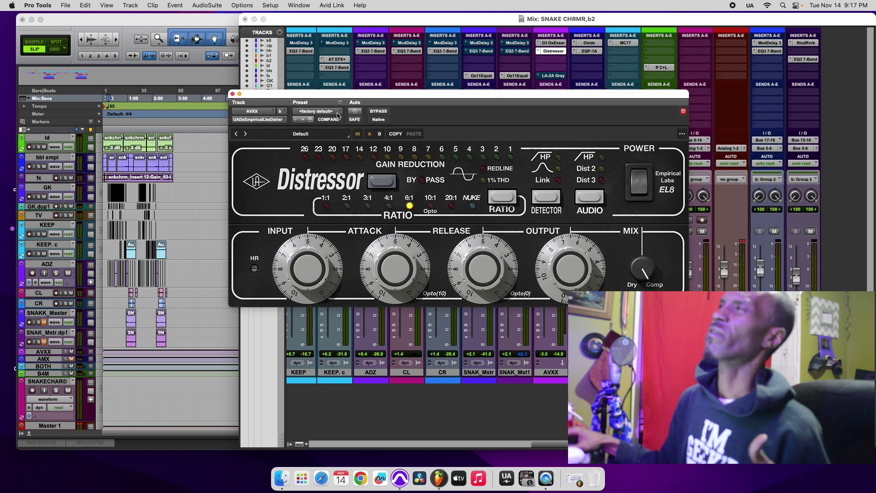
{"action": "left_click", "coordinate": [333, 113]}
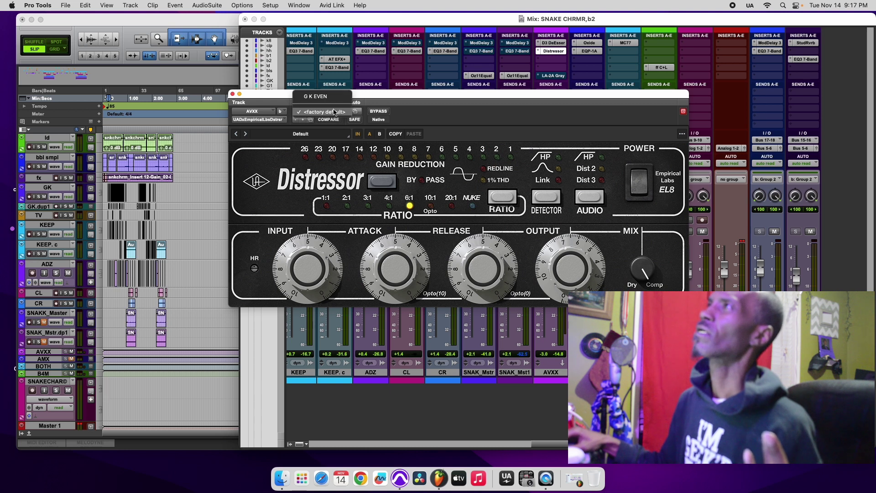
{"action": "left_click", "coordinate": [331, 103]}
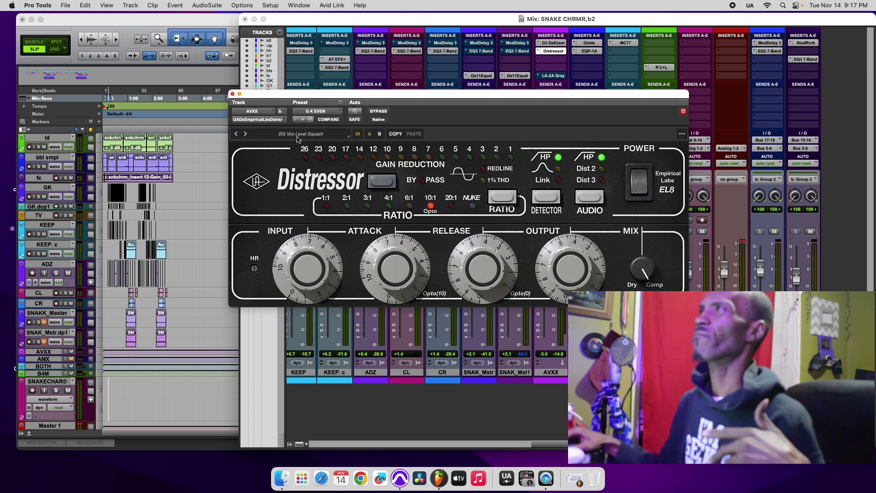
{"action": "left_click", "coordinate": [273, 135]}
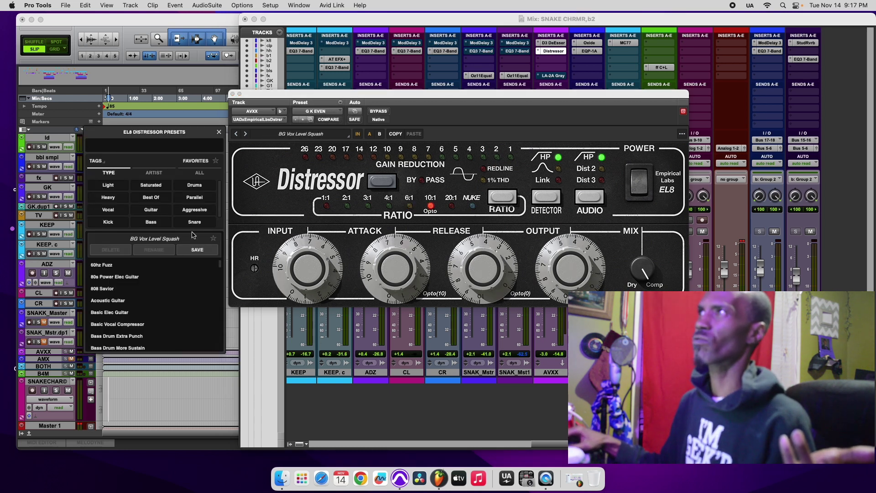
{"action": "left_click", "coordinate": [415, 102]}
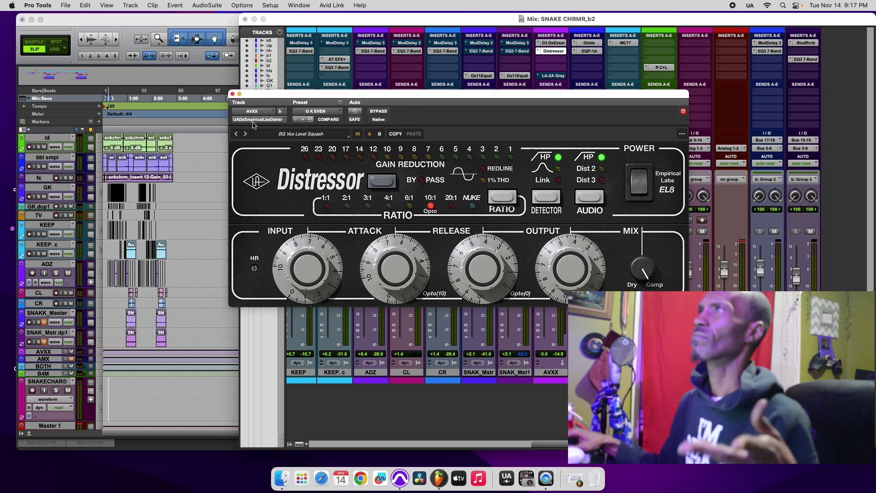
{"action": "left_click", "coordinate": [332, 112]}
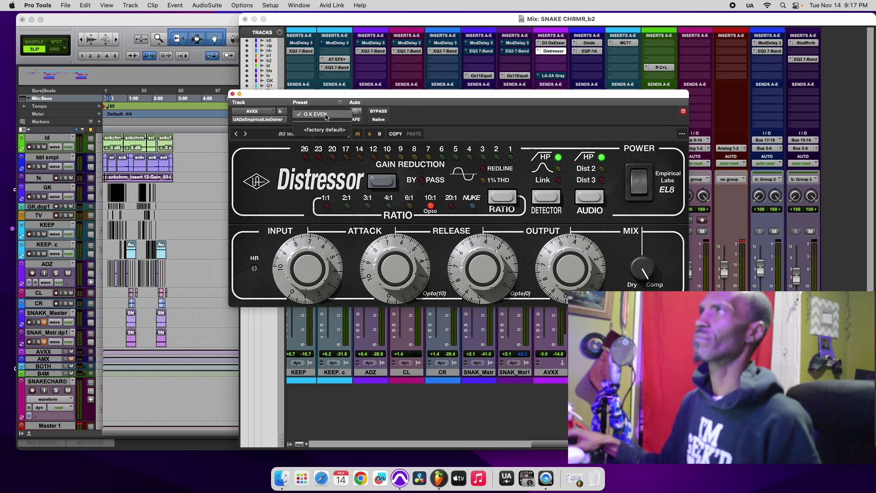
{"action": "left_click", "coordinate": [327, 114]}
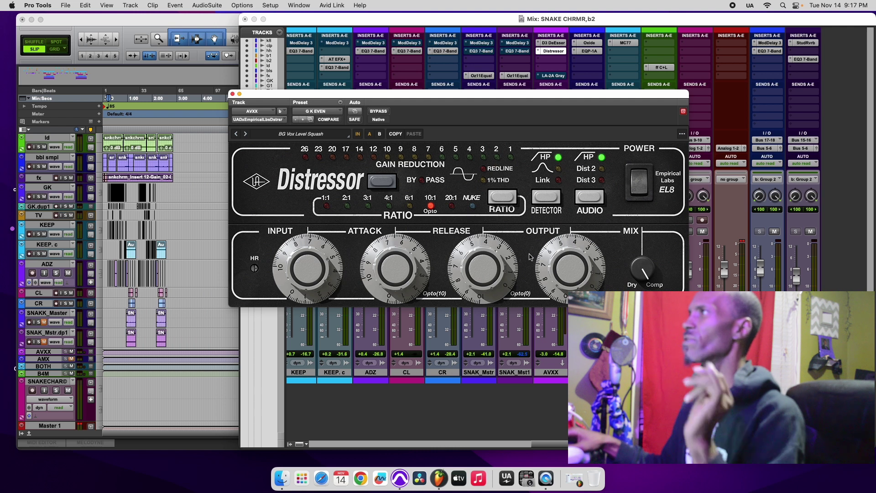
- Play the mix to audition the Distressor on AVXX, close its window and stop playback
{"action": "key", "text": "space"}
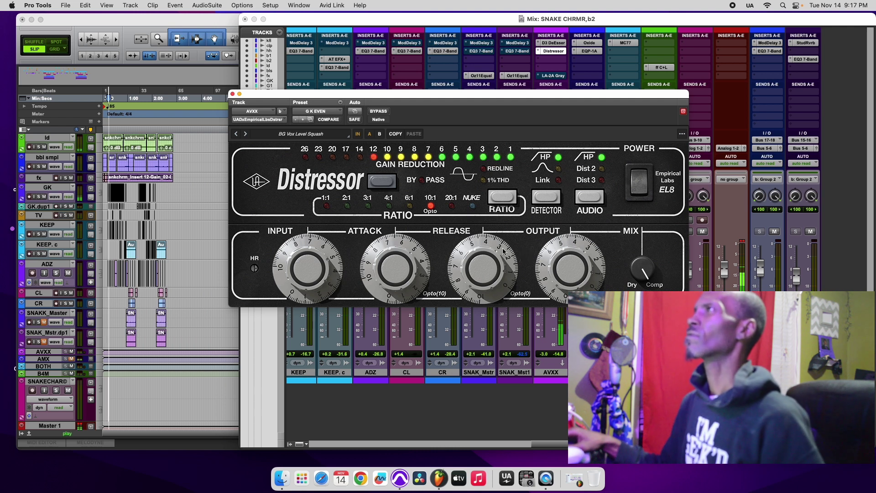
{"action": "left_click", "coordinate": [233, 94]}
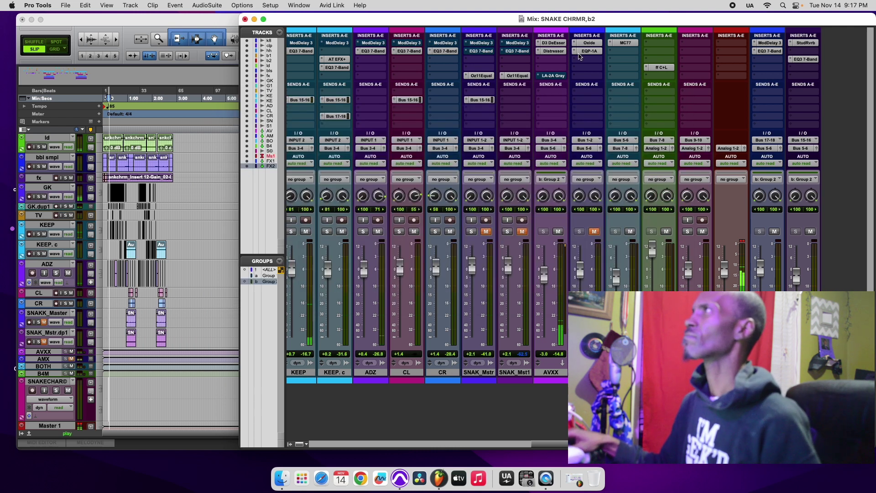
{"action": "key", "text": "space"}
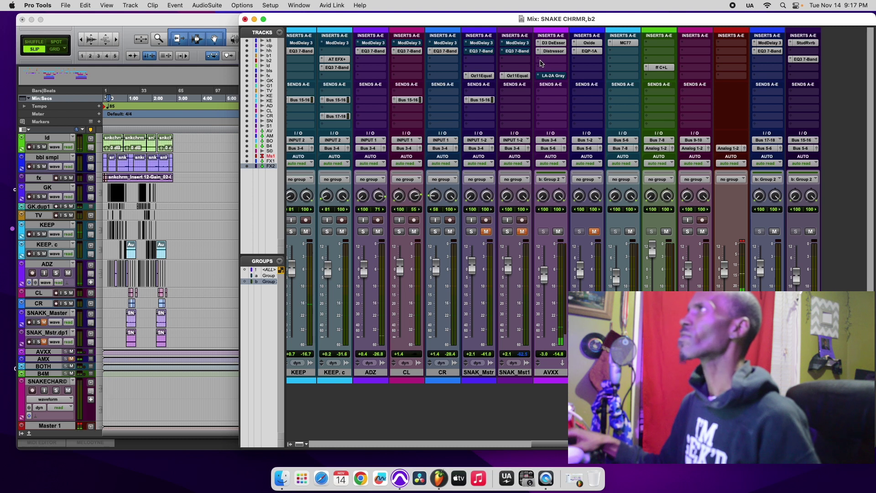
- Insert the Avalon VT-737 channel strip in AVXX's third insert slot and load its A G KHAN B preset while the mix plays
{"action": "left_click", "coordinate": [538, 63]}
{"action": "mouse_move", "coordinate": [602, 60]}
{"action": "mouse_move", "coordinate": [641, 72]}
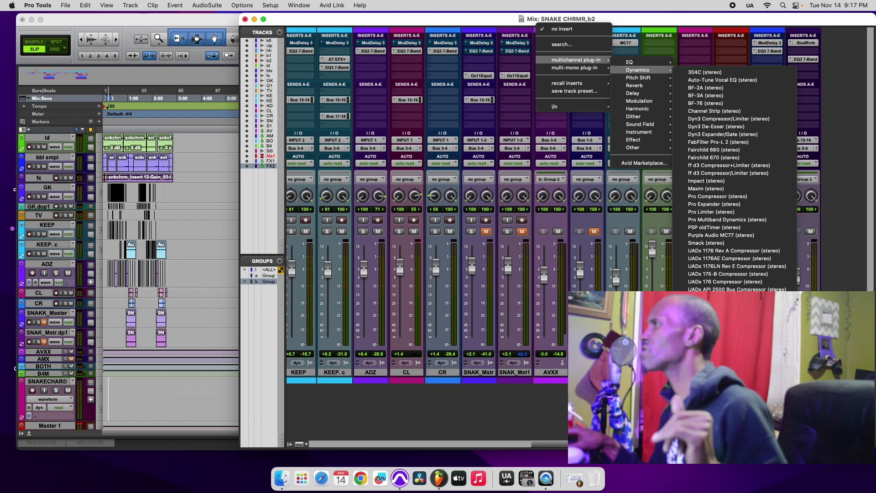
{"action": "left_click", "coordinate": [736, 305]}
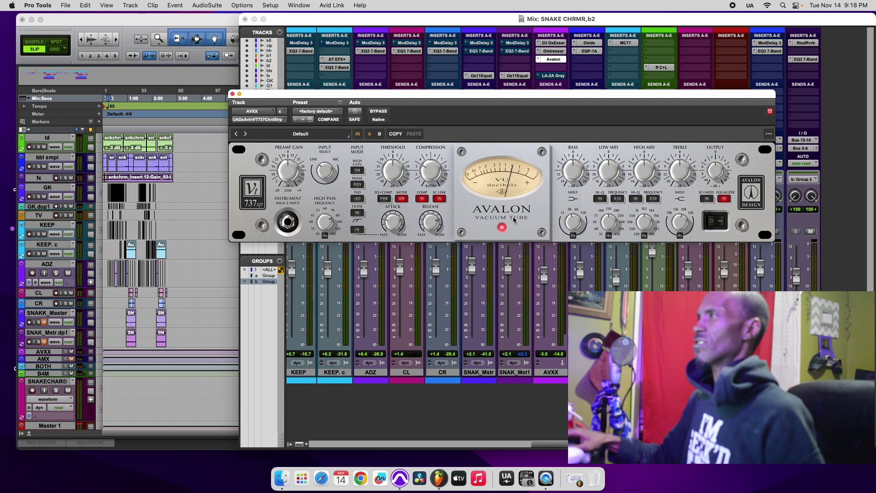
{"action": "key", "text": "space"}
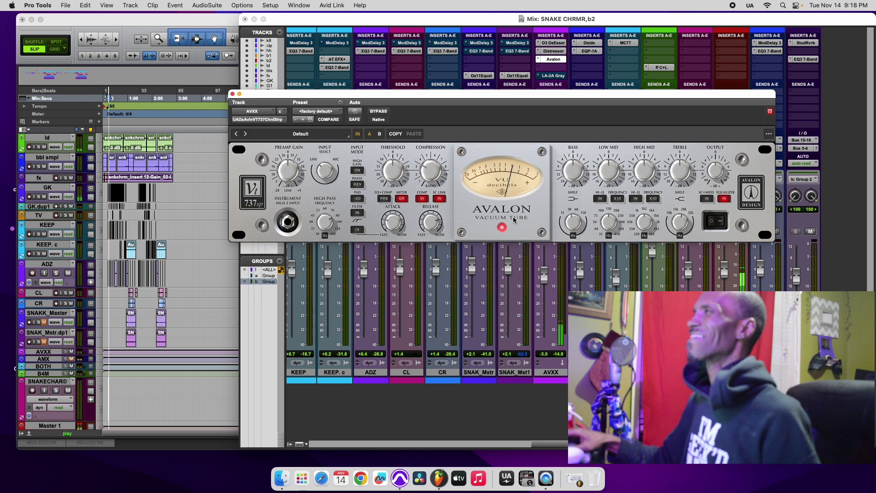
{"action": "left_click", "coordinate": [316, 111]}
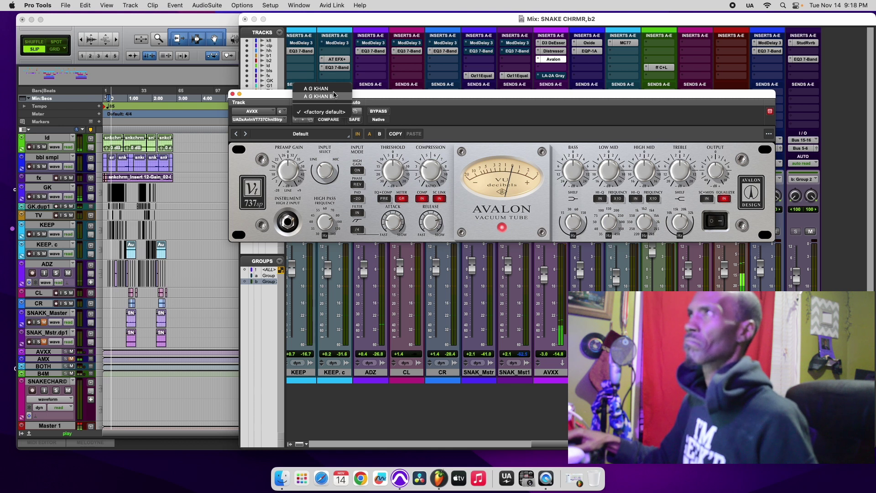
{"action": "left_click", "coordinate": [333, 95]}
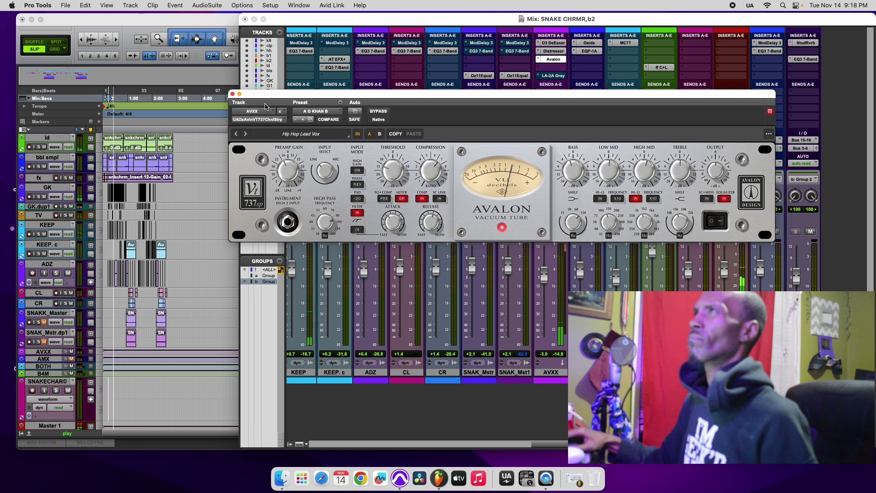
{"action": "left_click", "coordinate": [233, 95]}
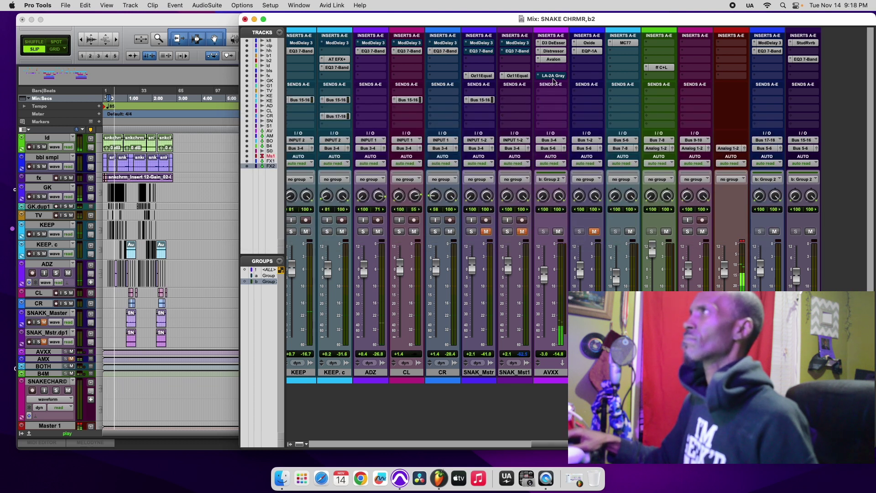
- Take the LA-2A Gray on AVXX out of bypass and close its window
{"action": "left_click", "coordinate": [540, 76]}
{"action": "left_click", "coordinate": [386, 111]}
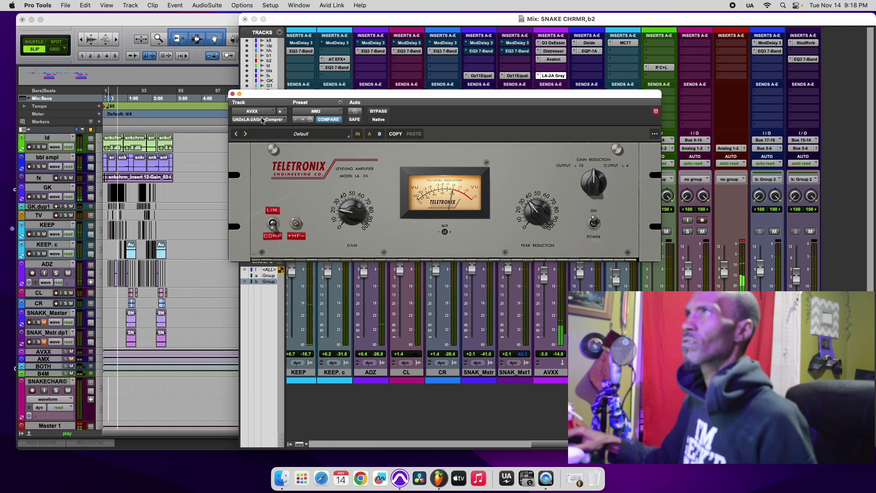
{"action": "left_click", "coordinate": [231, 94]}
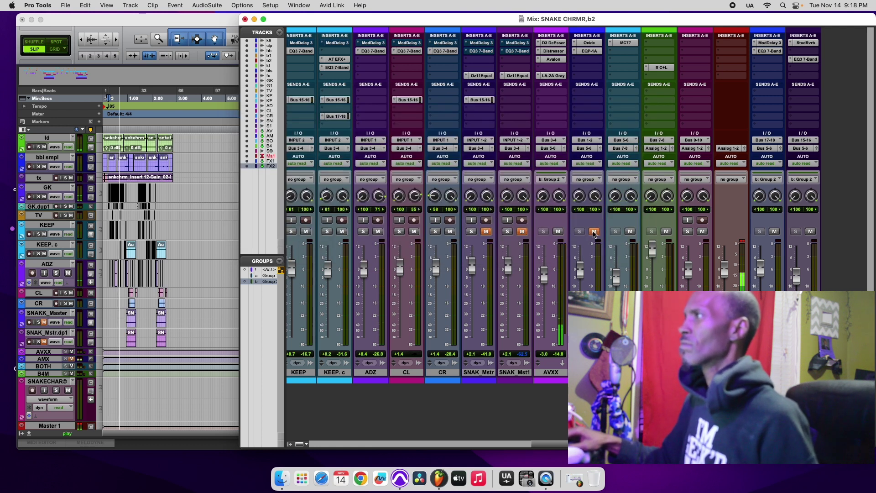
- Unmute the AMX bus, raise the AVXX fader to +1.6 dB and replay the mix
{"action": "left_click_drag", "start_coordinate": [544, 278], "coordinate": [544, 275]}
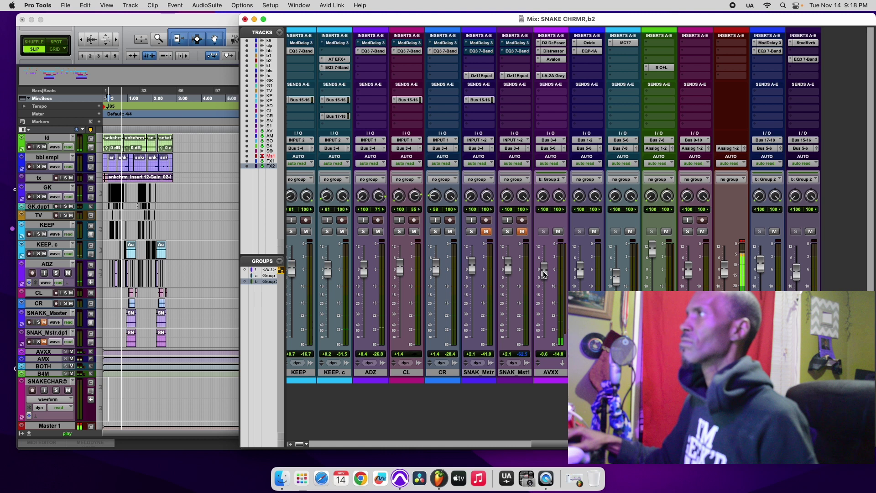
{"action": "left_click_drag", "start_coordinate": [544, 275], "coordinate": [544, 274]}
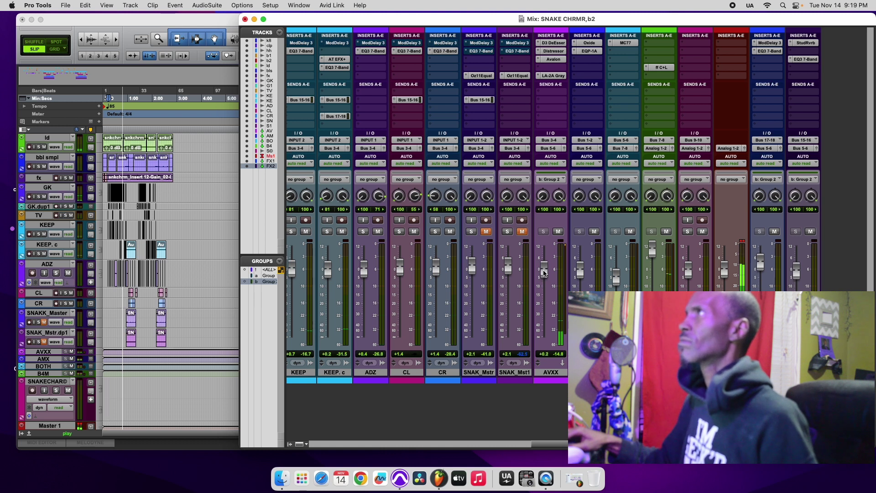
{"action": "left_click_drag", "start_coordinate": [544, 273], "coordinate": [544, 270]}
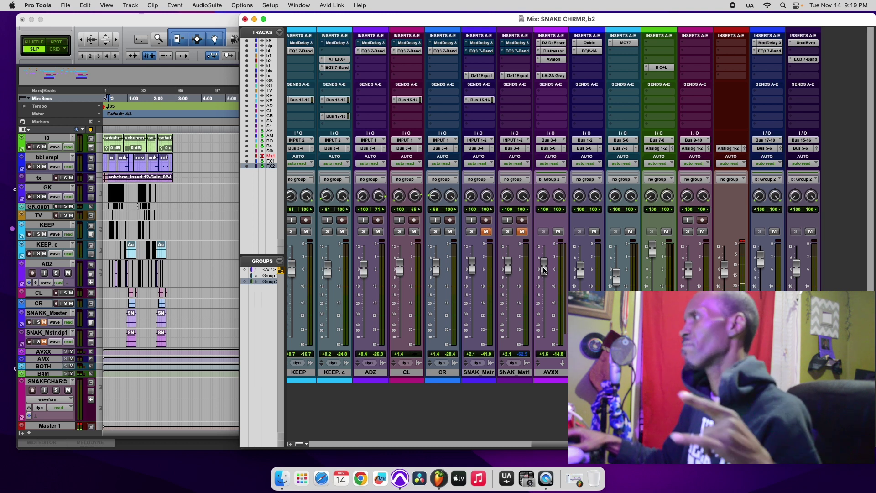
{"action": "key", "text": "space"}
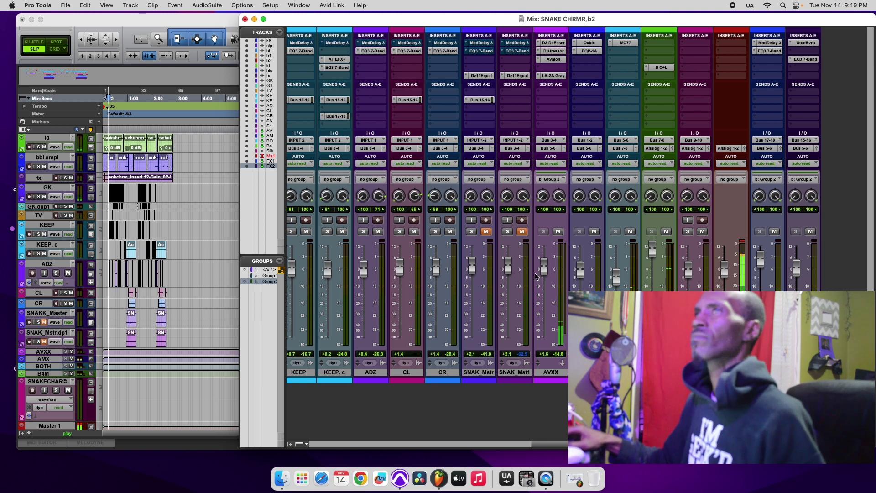
- Save the session and open the recent session SNAKE CHRMR,b
{"action": "left_click", "coordinate": [66, 5]}
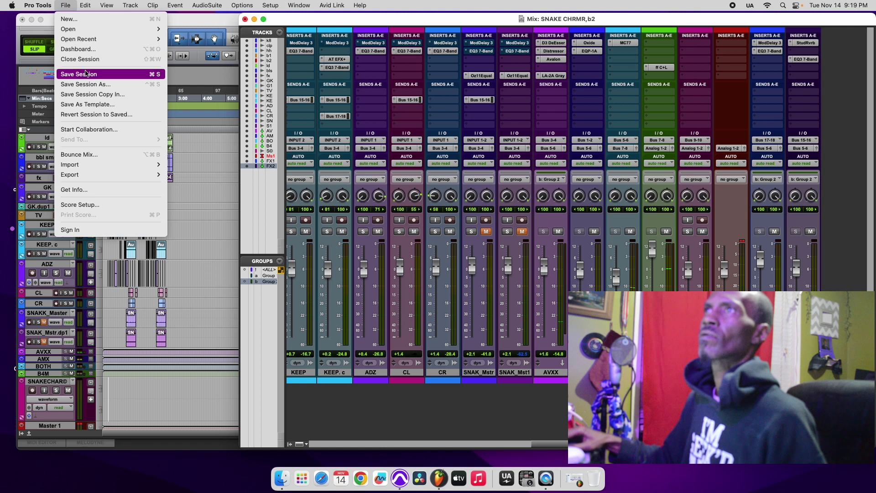
{"action": "left_click", "coordinate": [85, 74]}
{"action": "left_click", "coordinate": [66, 5]}
{"action": "mouse_move", "coordinate": [91, 39]}
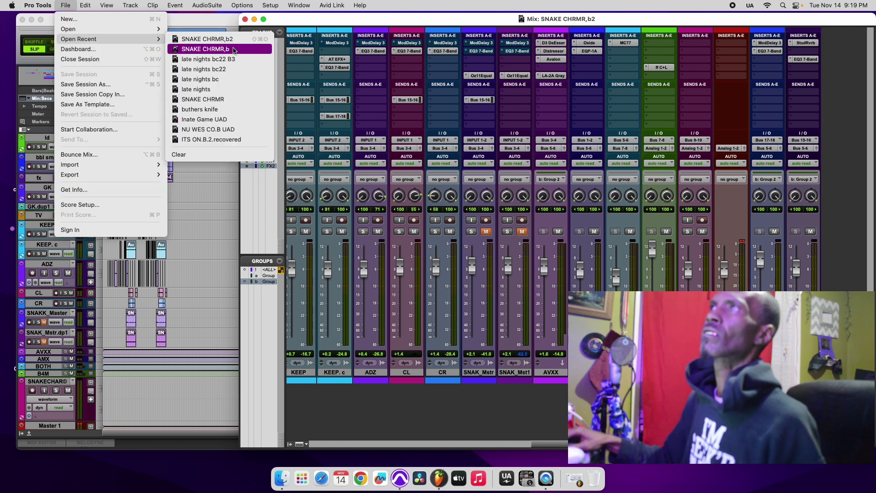
{"action": "left_click", "coordinate": [233, 51]}
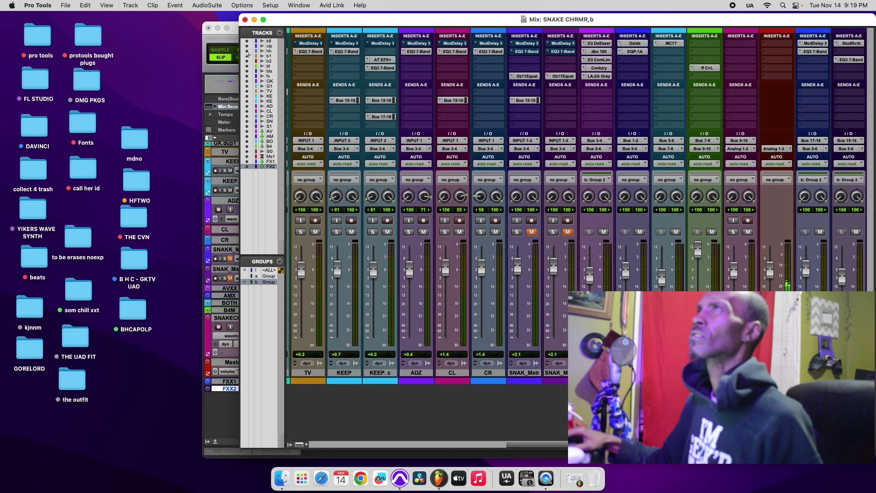
- Move the first SNAKE CHARMER clip to start at about 5:10 and place the playback cursor at about 0:49
{"action": "left_click", "coordinate": [211, 79]}
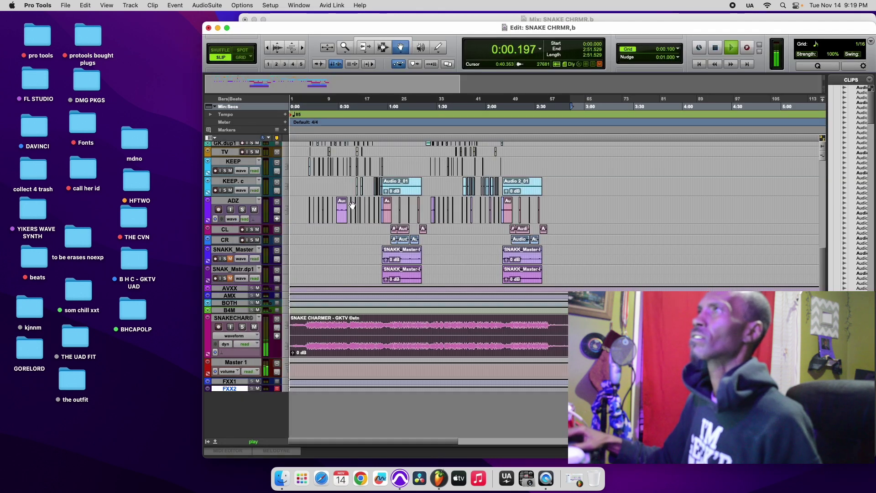
{"action": "left_click", "coordinate": [267, 48]}
{"action": "left_click", "coordinate": [268, 47]}
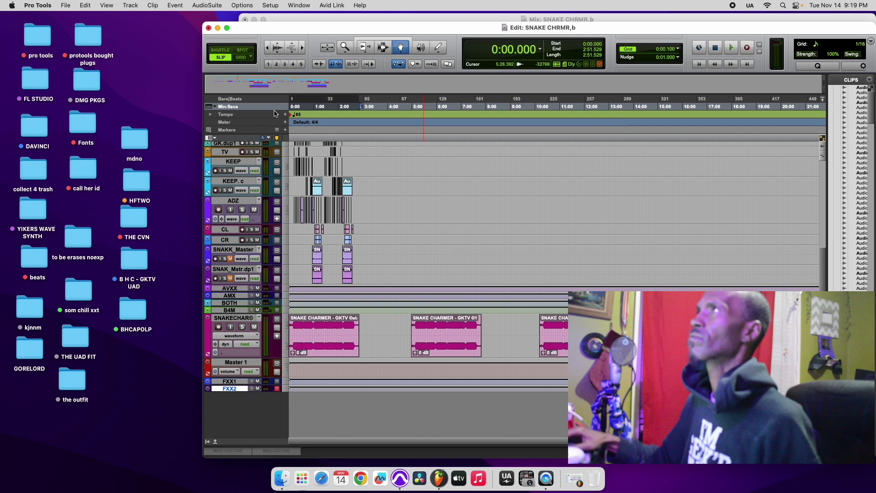
{"action": "left_click", "coordinate": [389, 39]}
{"action": "key", "text": "super+a"}
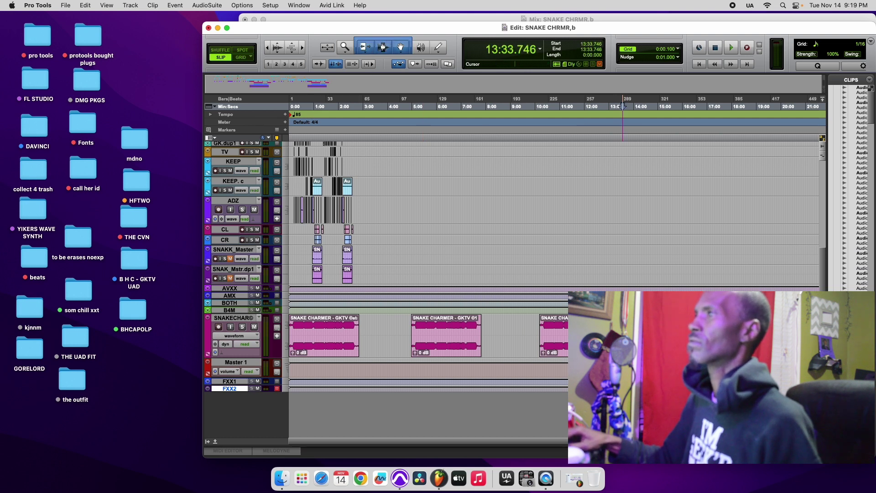
{"action": "left_click_drag", "start_coordinate": [336, 346], "coordinate": [463, 346]}
{"action": "left_click", "coordinate": [309, 322]}
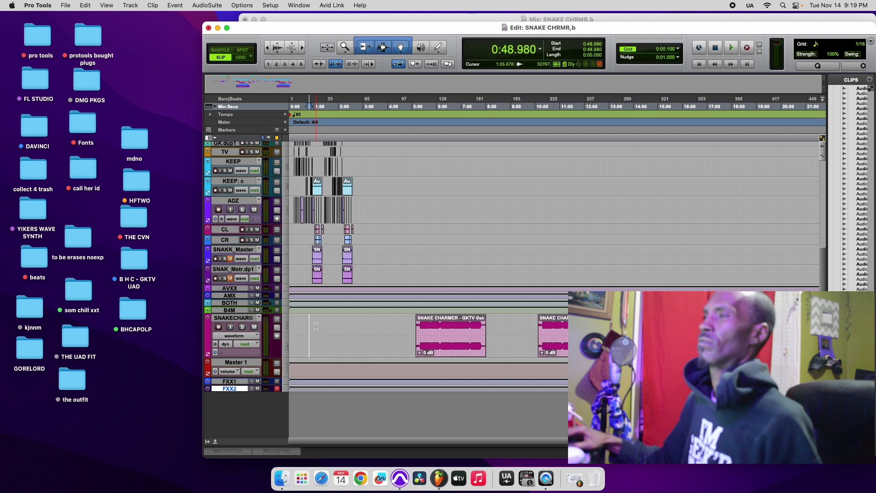
- Route the B4M bus output to Analog 1-2 and play the mix with the timeline enlarged in the Edit window
{"action": "left_click", "coordinate": [476, 18]}
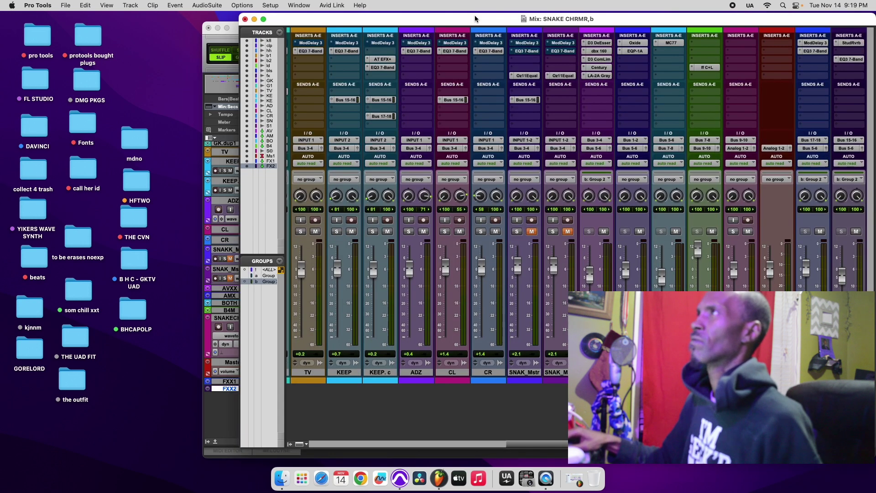
{"action": "left_click", "coordinate": [703, 149]}
{"action": "mouse_move", "coordinate": [714, 149]}
{"action": "left_click", "coordinate": [748, 152]}
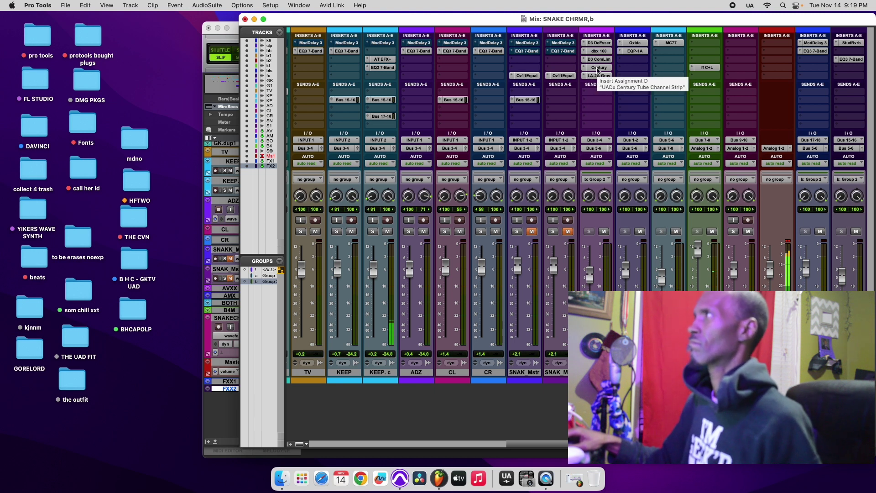
{"action": "left_click", "coordinate": [209, 71]}
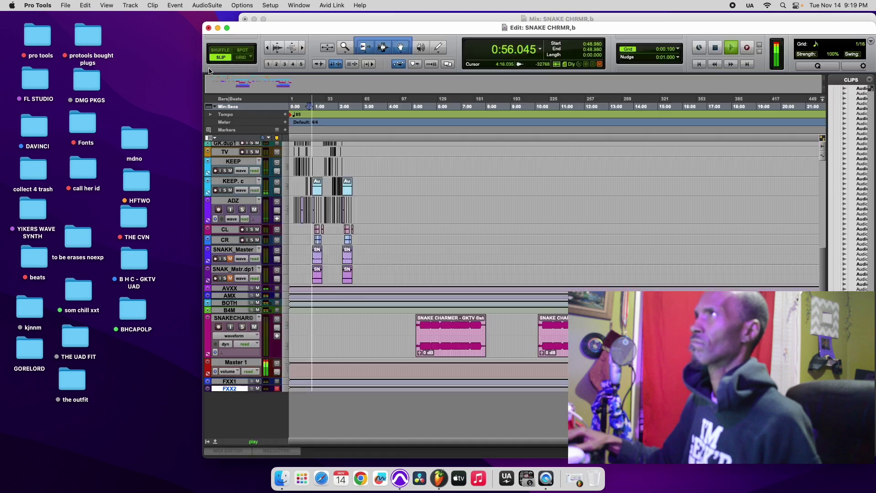
{"action": "left_click", "coordinate": [302, 48]}
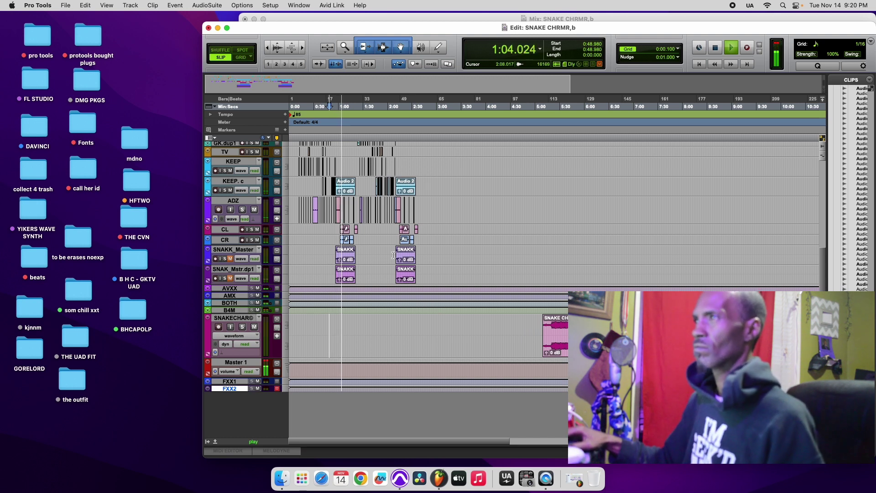
- Stop playback and open the recent session SNAKE CHRMR,b2
{"action": "key", "text": "space"}
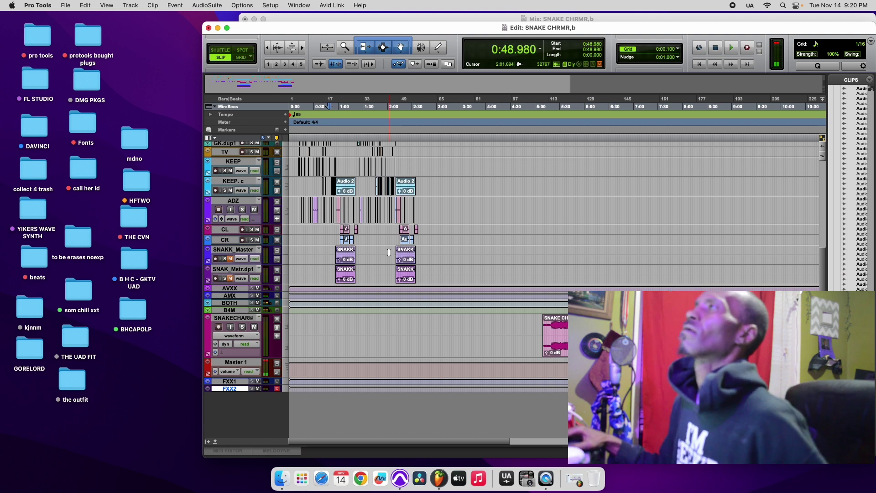
{"action": "left_click", "coordinate": [65, 5]}
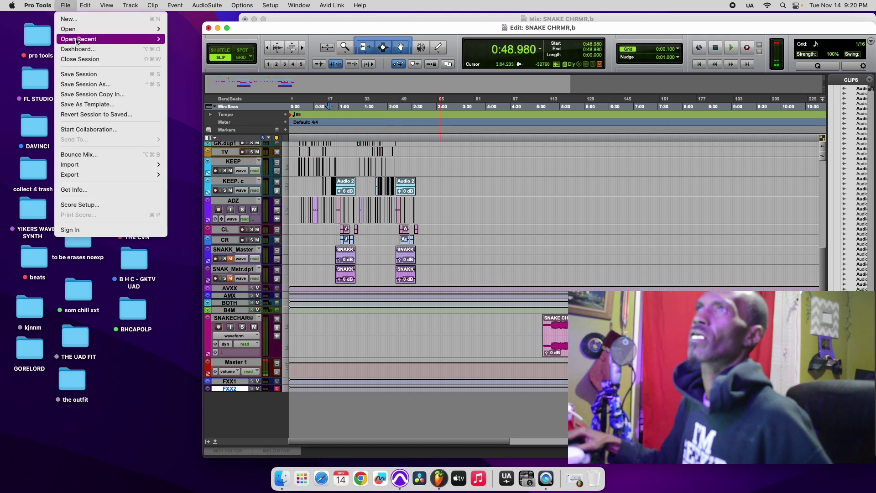
{"action": "mouse_move", "coordinate": [82, 39]}
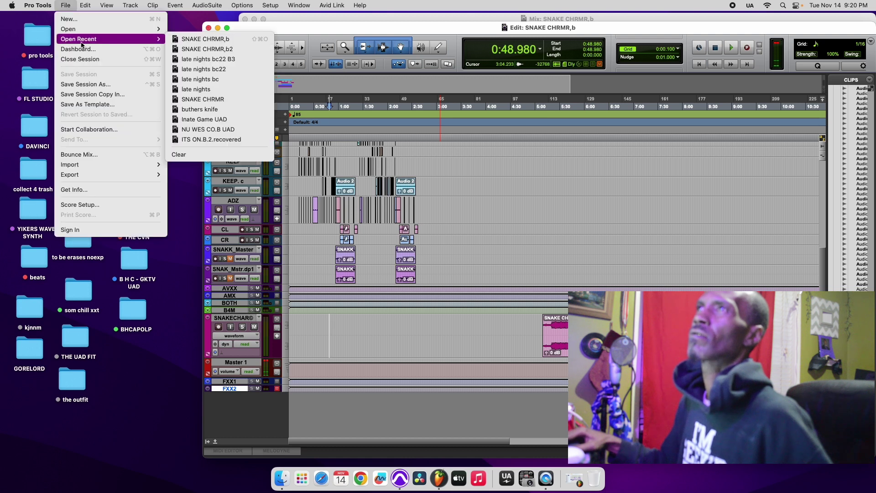
{"action": "left_click", "coordinate": [197, 49]}
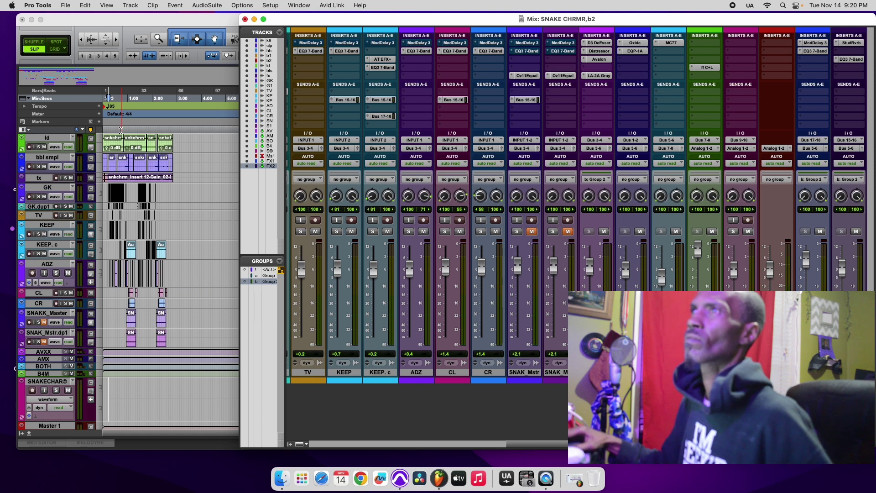
- Play the mix from about 0:54 on the timeline and bring the Mix window to the front
{"action": "key", "text": "space"}
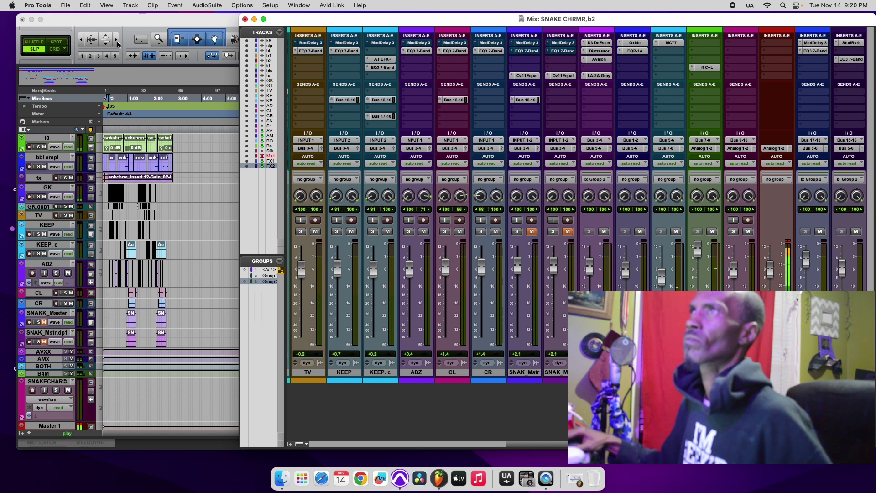
{"action": "left_click", "coordinate": [117, 43]}
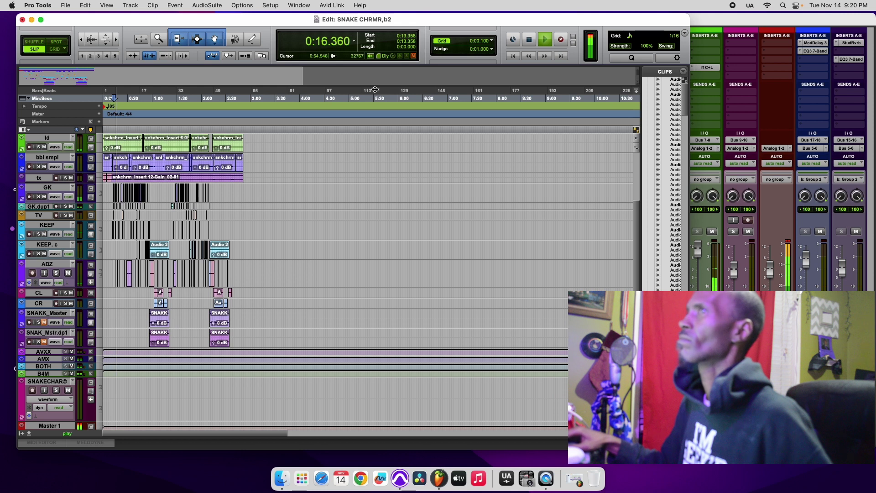
{"action": "left_click", "coordinate": [148, 147]}
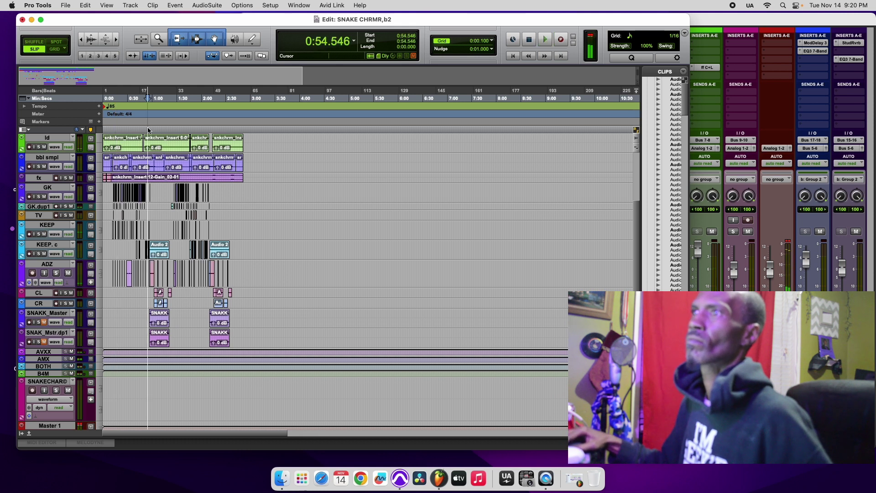
{"action": "key", "text": "space"}
{"action": "key", "text": "super+equal"}
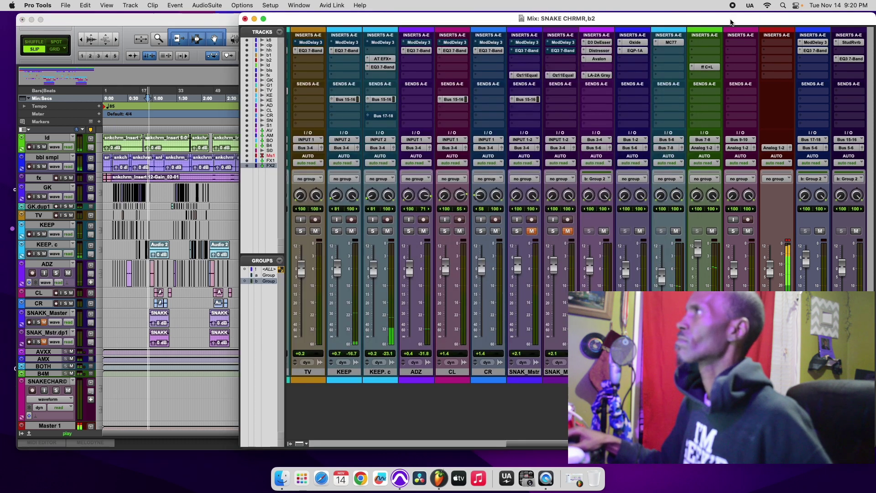
- Inspect the Avalon insert on the AVXX bus while the mix plays, close it and stop playback
{"action": "left_click_drag", "start_coordinate": [720, 24], "coordinate": [691, 26]}
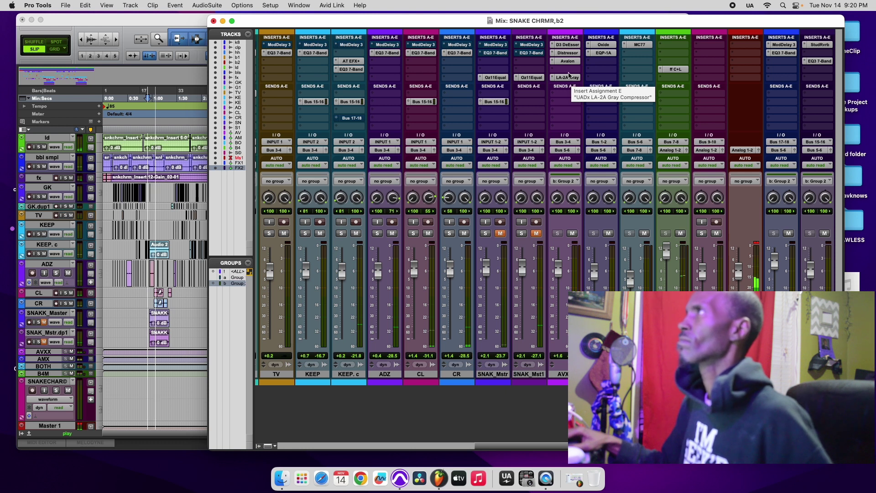
{"action": "left_click", "coordinate": [567, 61]}
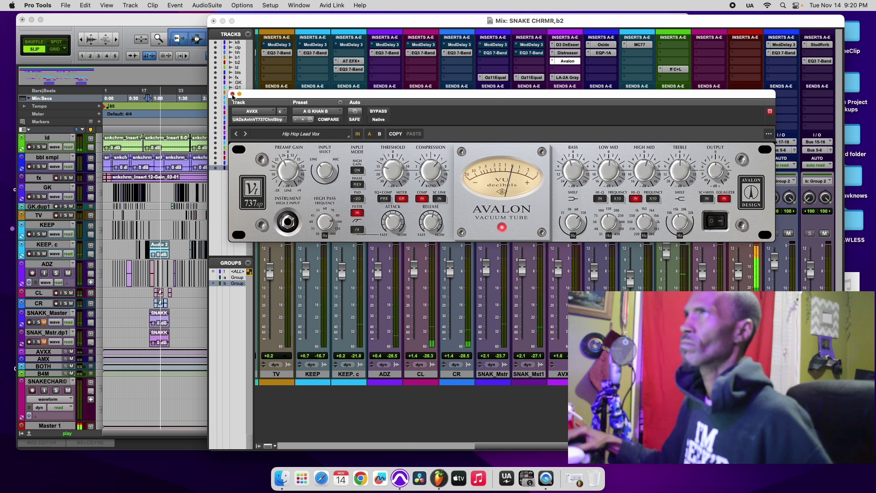
{"action": "left_click", "coordinate": [233, 93]}
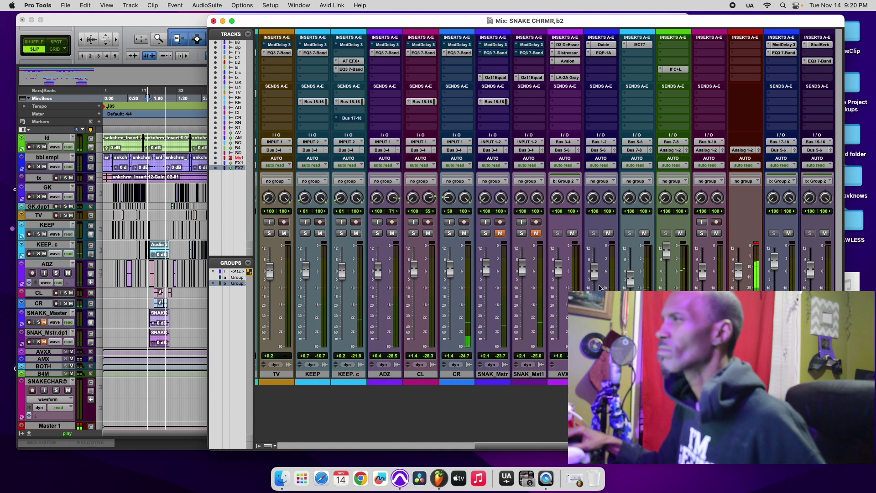
{"action": "key", "text": "space"}
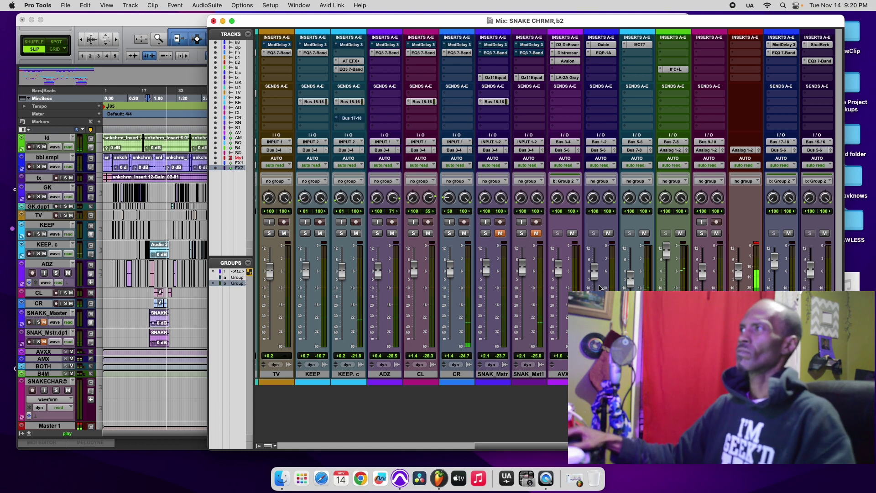